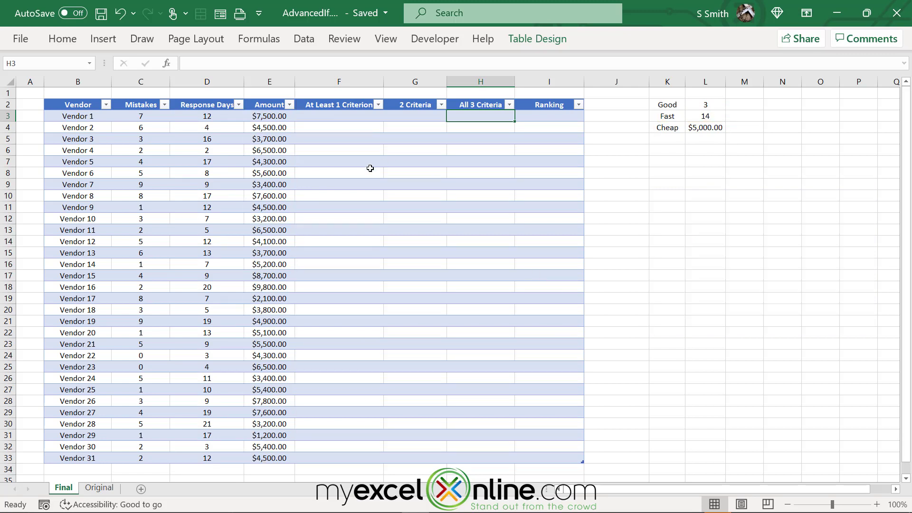
Step: Start an IF formula with a nested OR in F3, testing the row's Mistakes value as less than L2
left_click(329, 118)
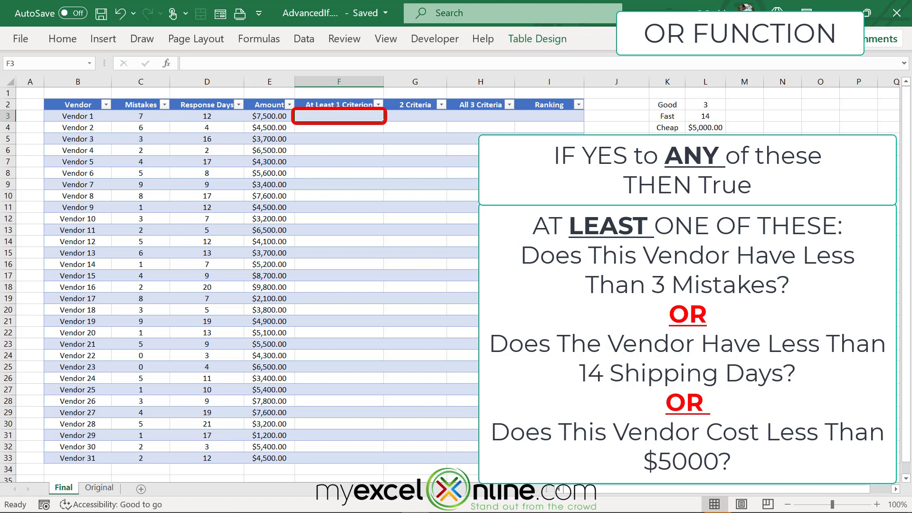
type("=if(")
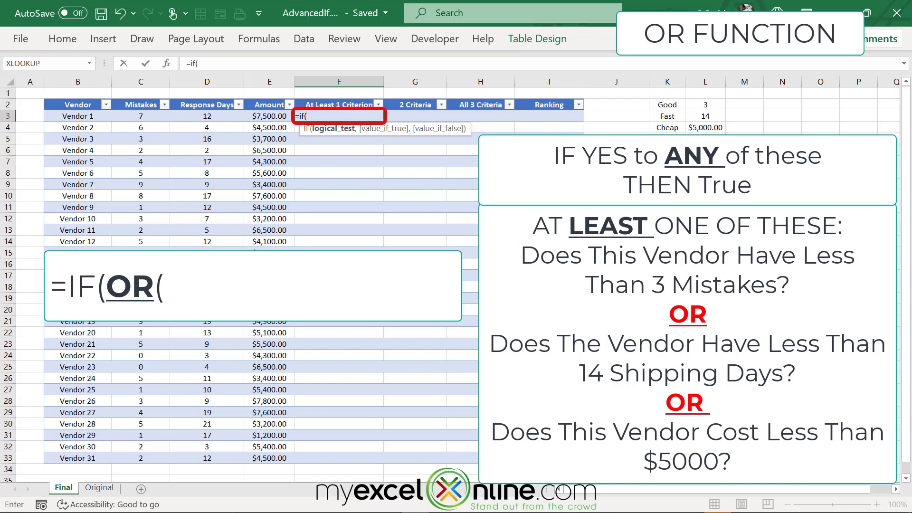
type("or(")
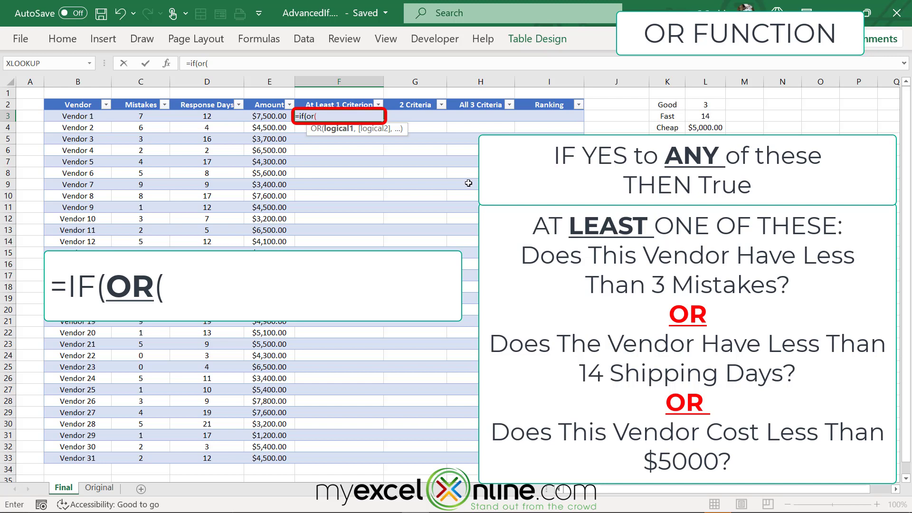
left_click(123, 119)
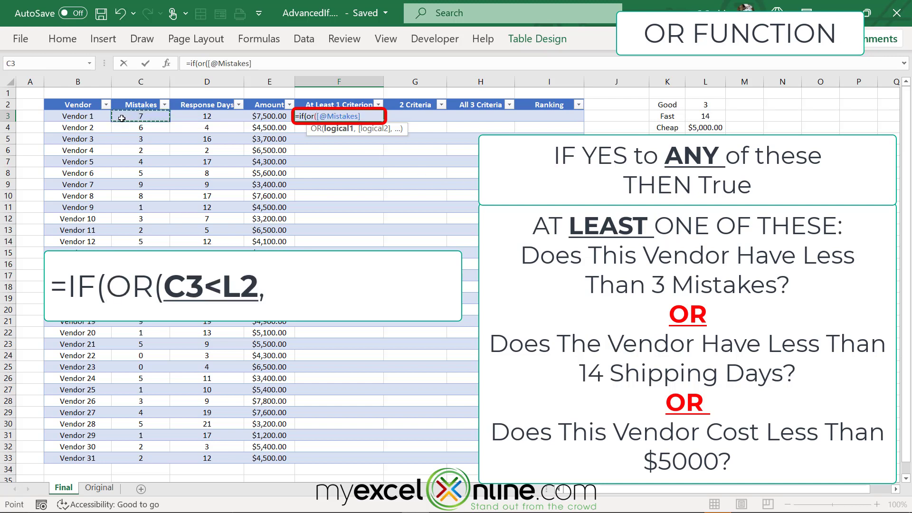
type("<")
left_click(716, 105)
type(",")
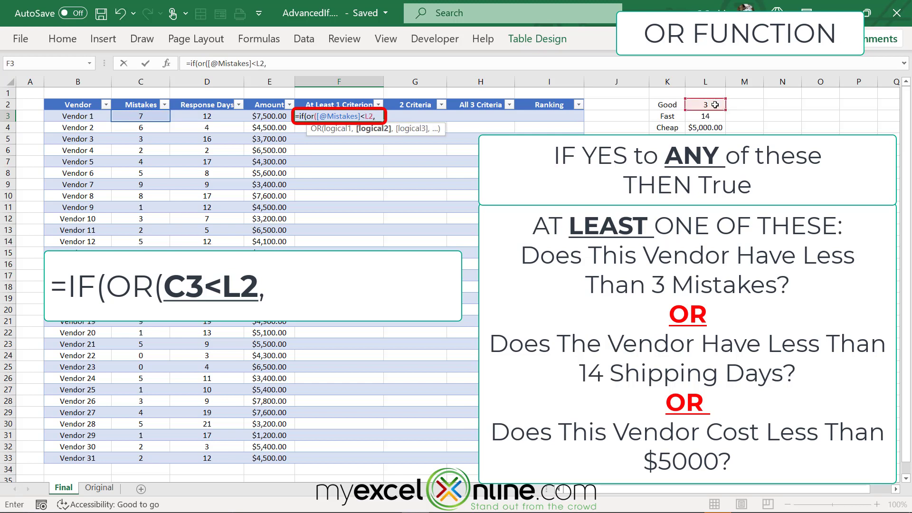
Step: Add a second OR condition to the F3 formula testing Response Days as less than L3
left_click(195, 115)
type("<")
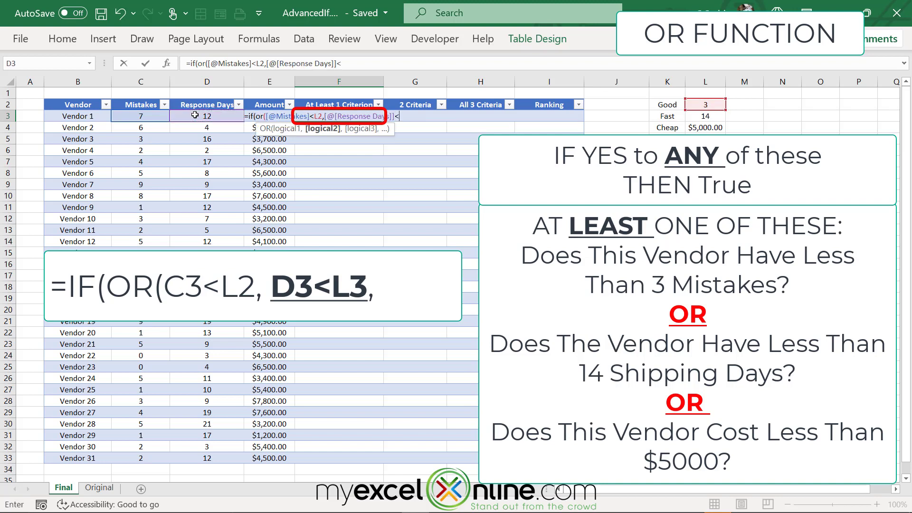
left_click(706, 116)
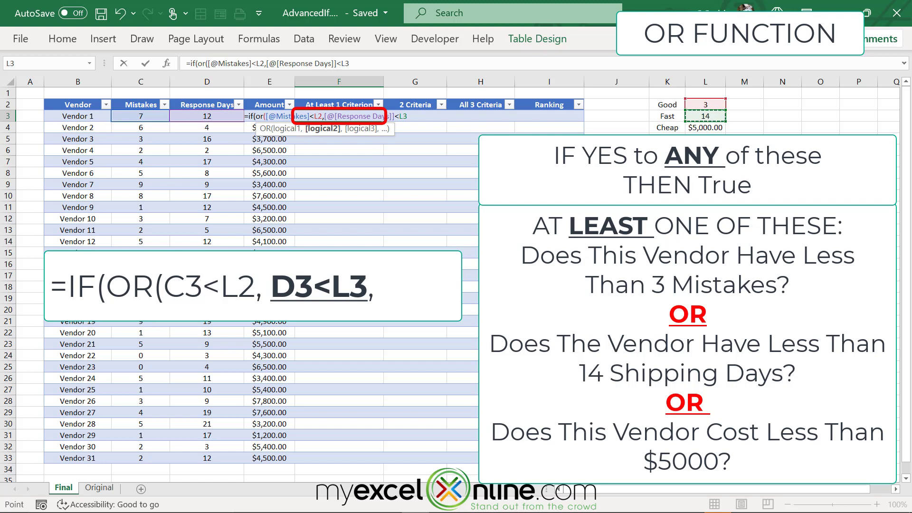
type(",")
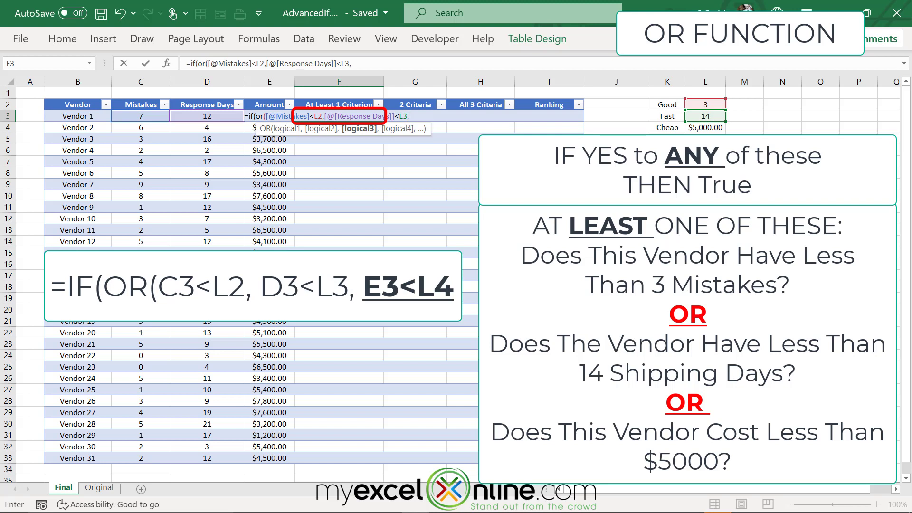
Step: Add a third OR condition testing Amount as less than L4, and close the OR function
key("Down")
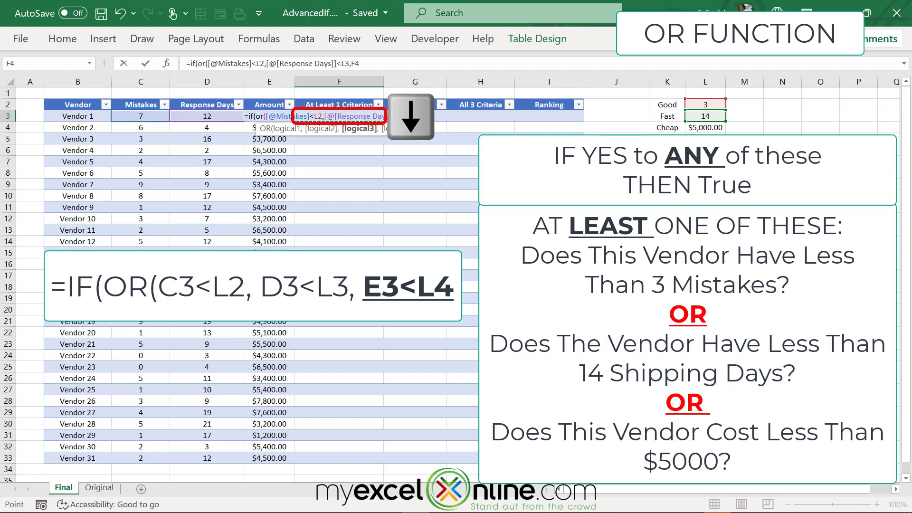
key("Left")
key("Up")
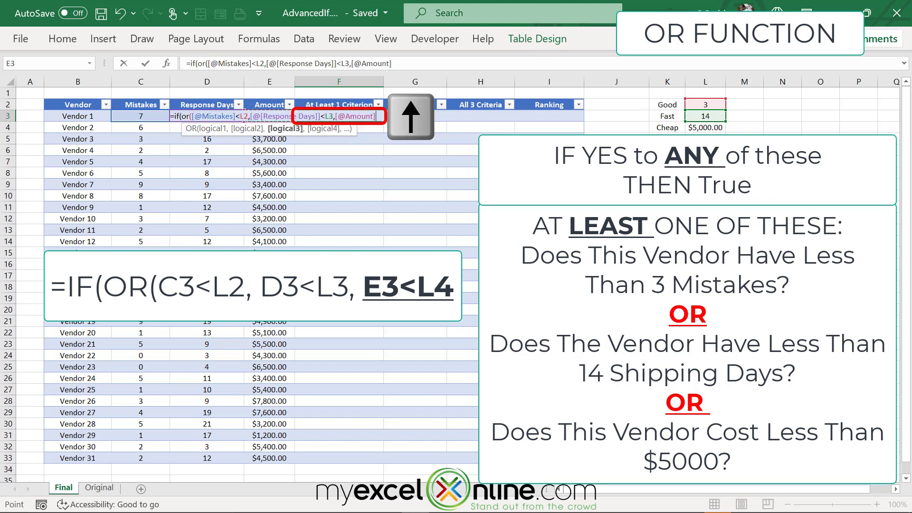
type("<")
left_click(713, 127)
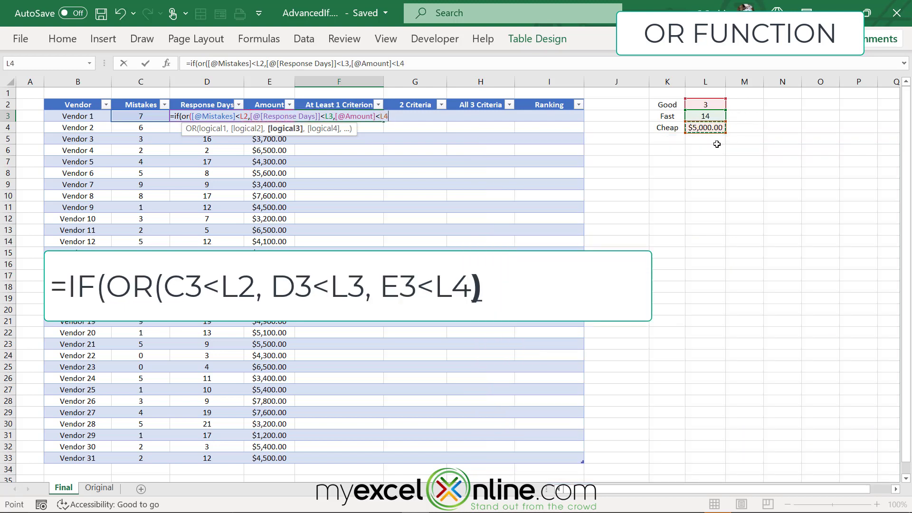
type(")")
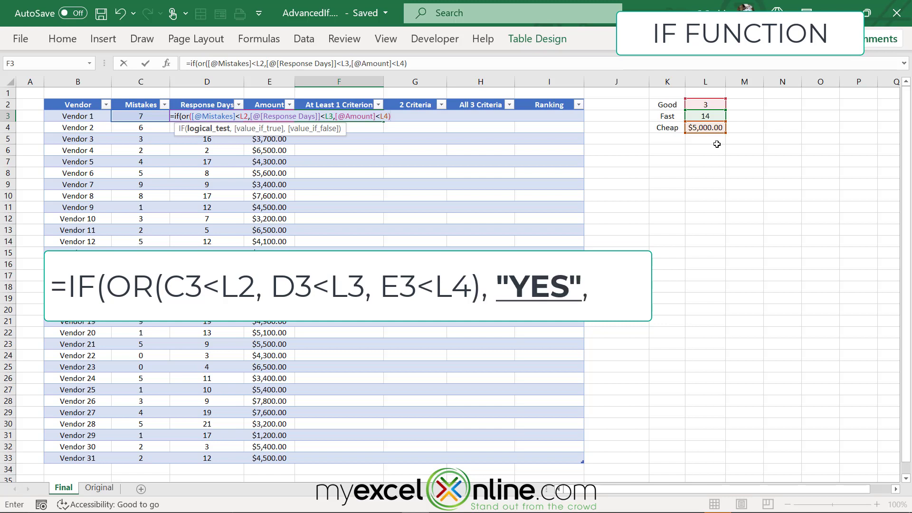
Step: Complete the F3 formula so it returns "YES" when true and "NO" when false, and enter it
type(",")
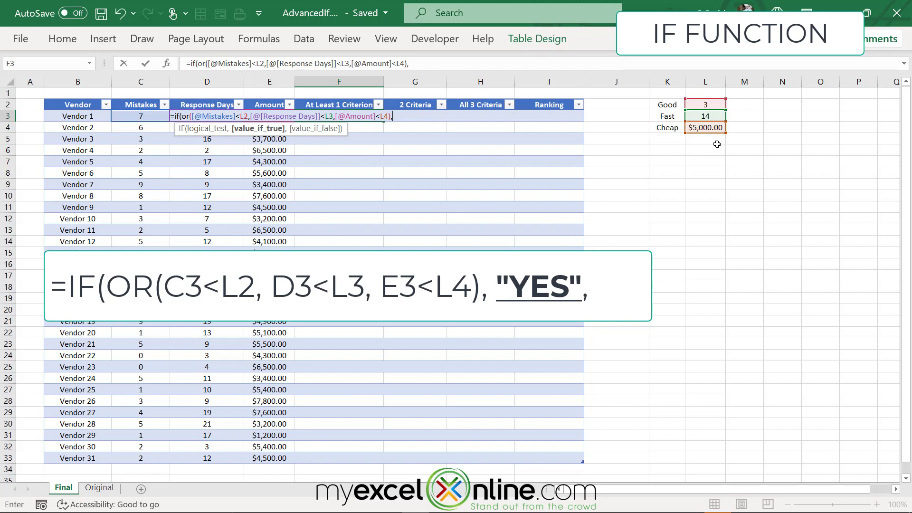
type("\"YES\",")
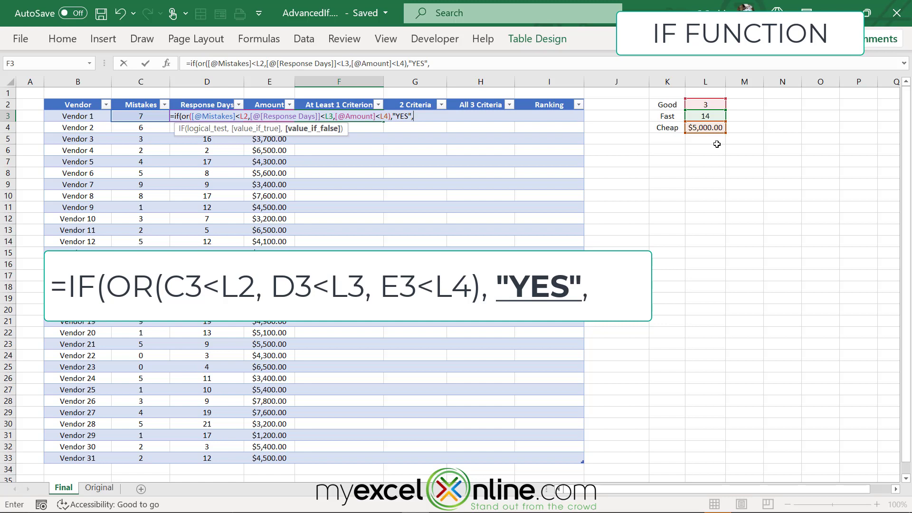
type("\"NO\"")
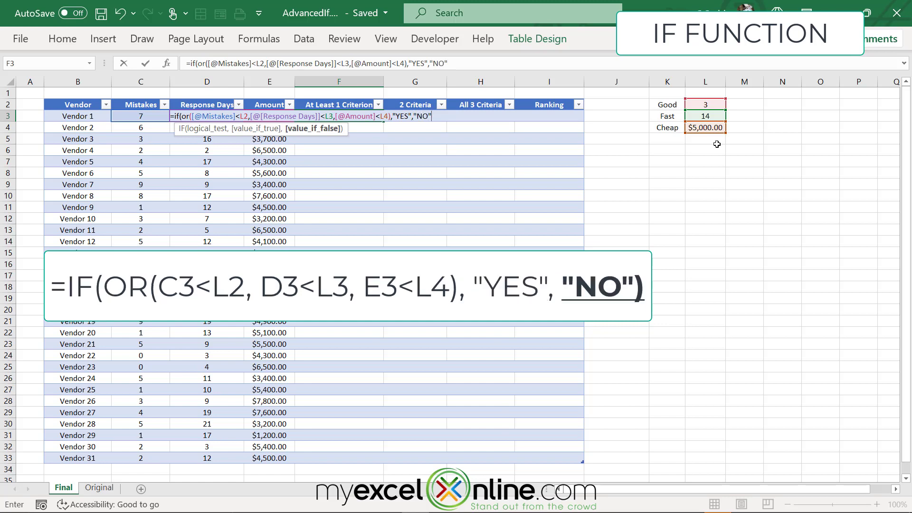
type(")")
key("Return")
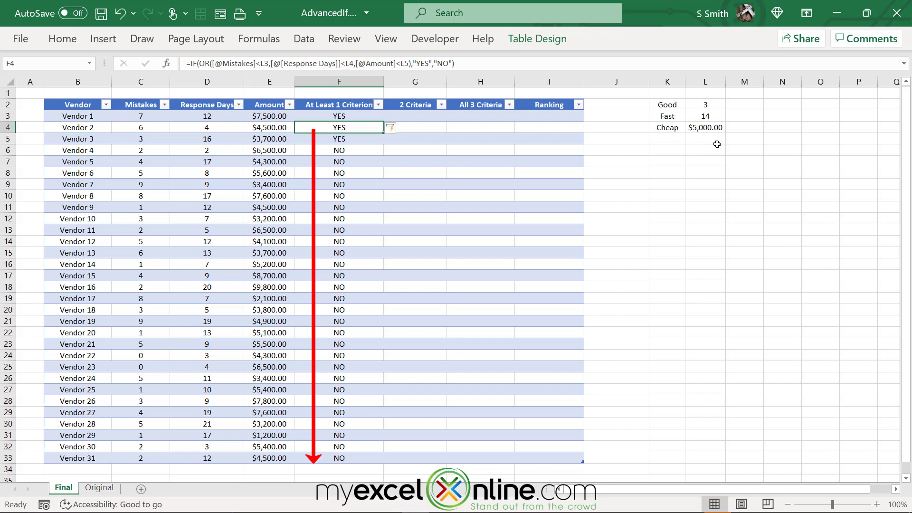
Step: Check the Vendor 22 formula's references, and make the L2 reference in the F3 formula absolute as $L$2
left_click(705, 104)
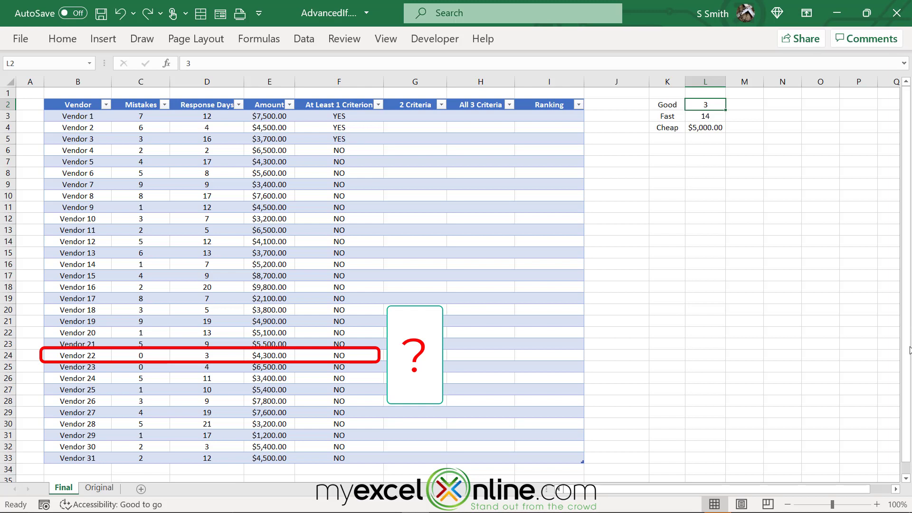
left_click(340, 356)
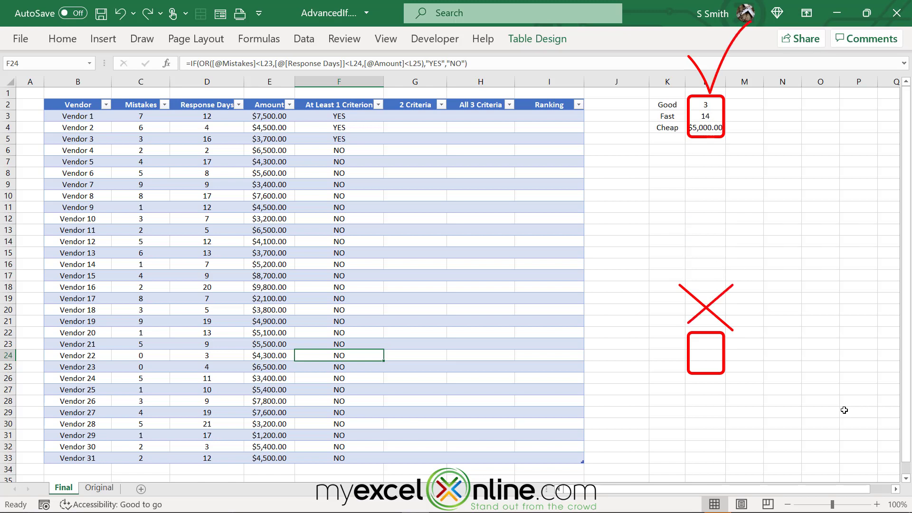
left_click(351, 117)
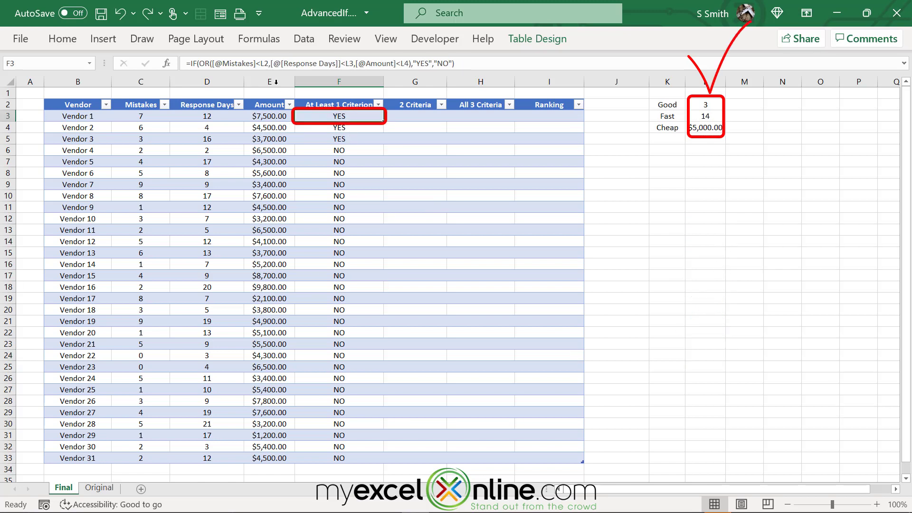
left_click(264, 64)
key("F4")
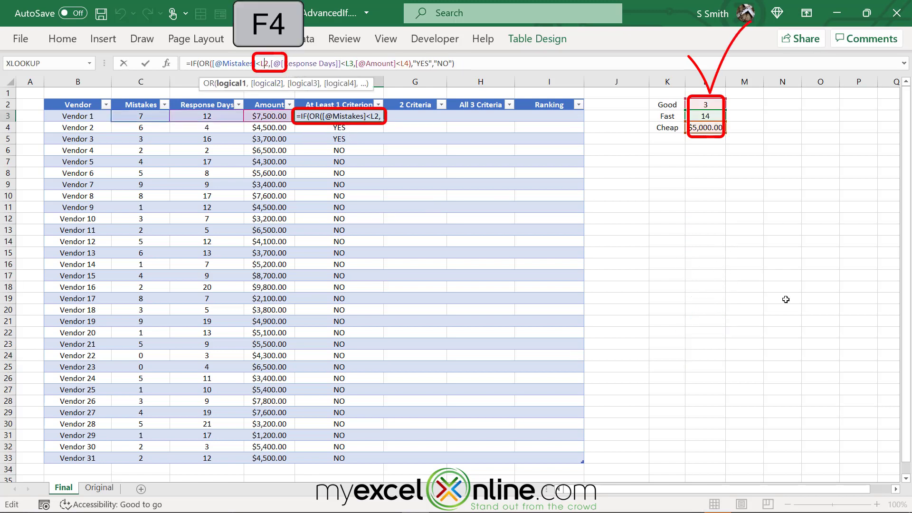
key("F4")
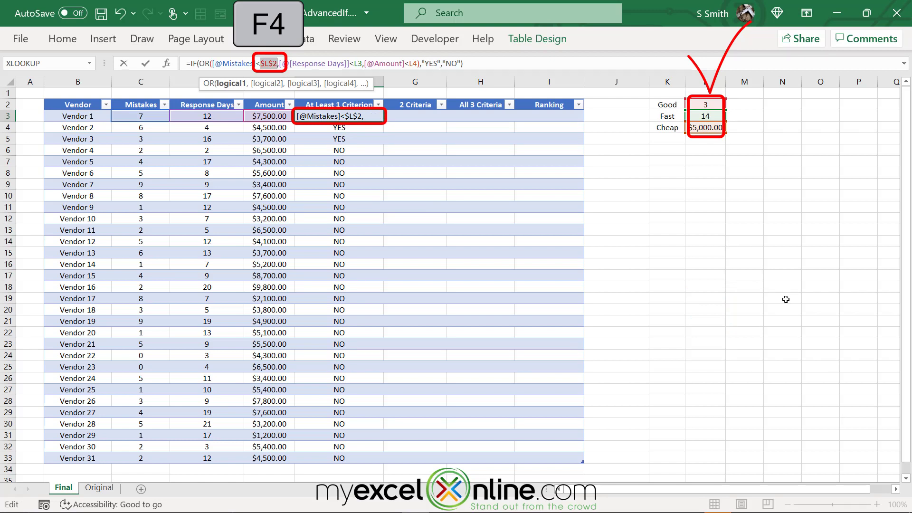
Step: Make the L3 and L4 references in the F3 formula absolute as $L$3 and $L$4, and enter the formula
left_click(356, 64)
key("F4")
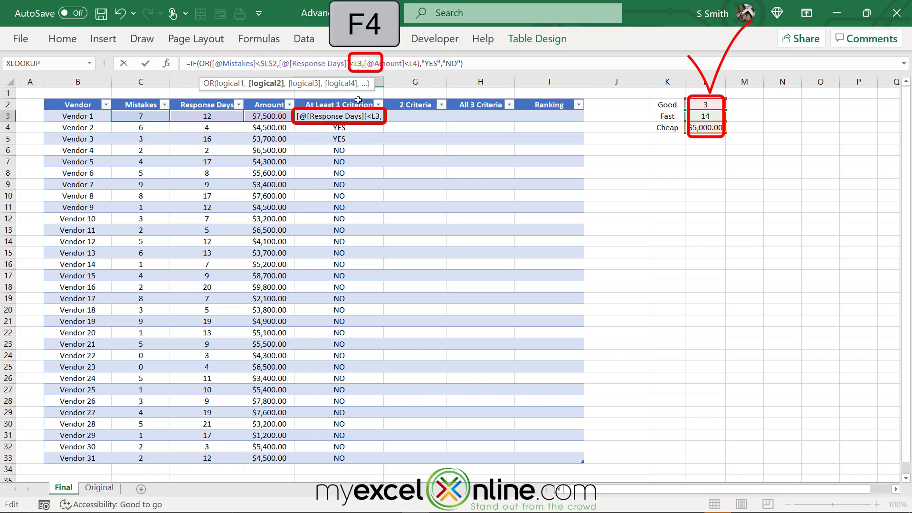
key("F4")
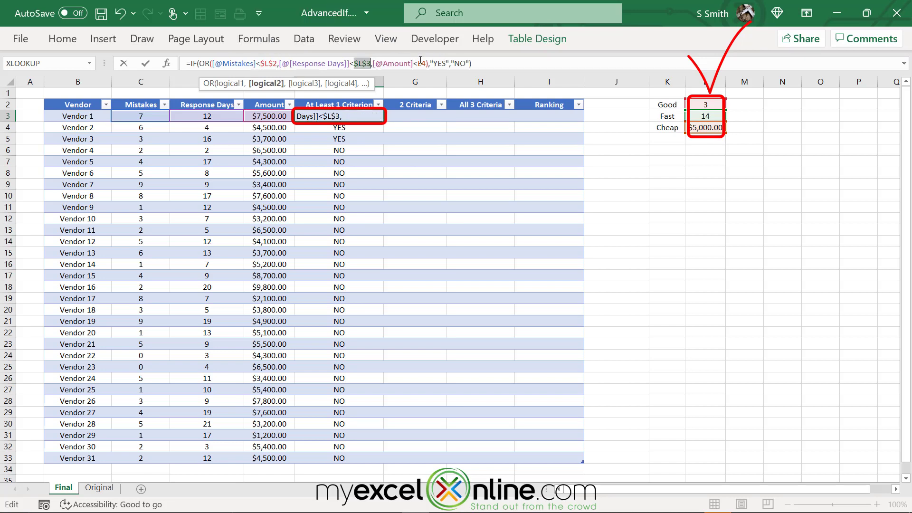
left_click(419, 64)
key("F4")
key("F4")
key("Return")
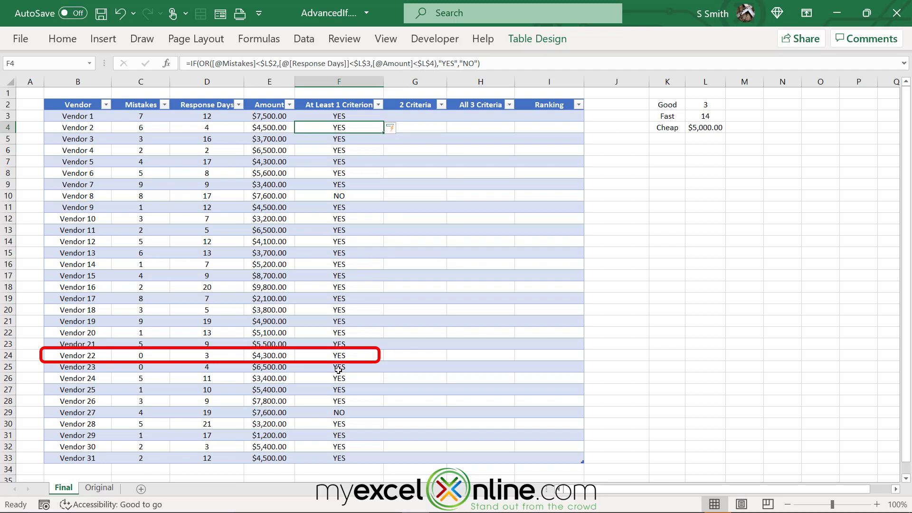
left_click(354, 356)
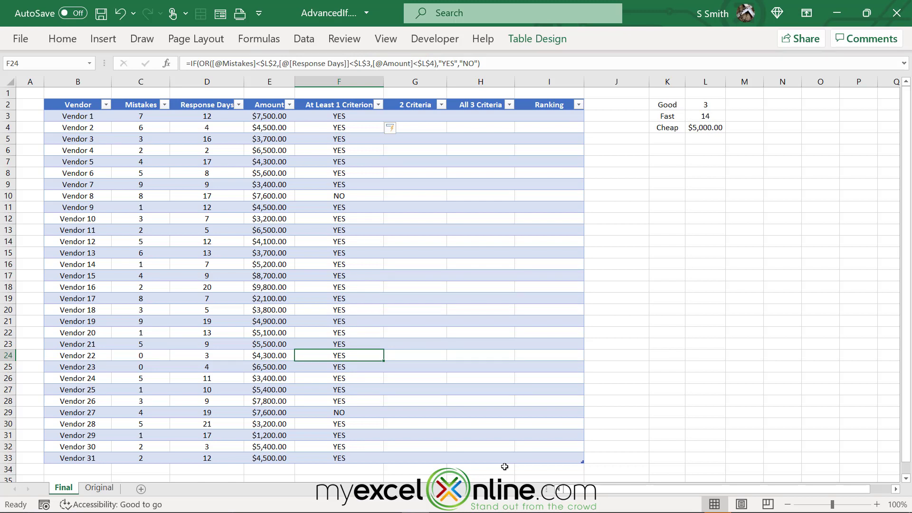
Step: Copy the text of the At Least 1 Criterion formula in F3 into H3 under All 3 Criteria
left_click(468, 116)
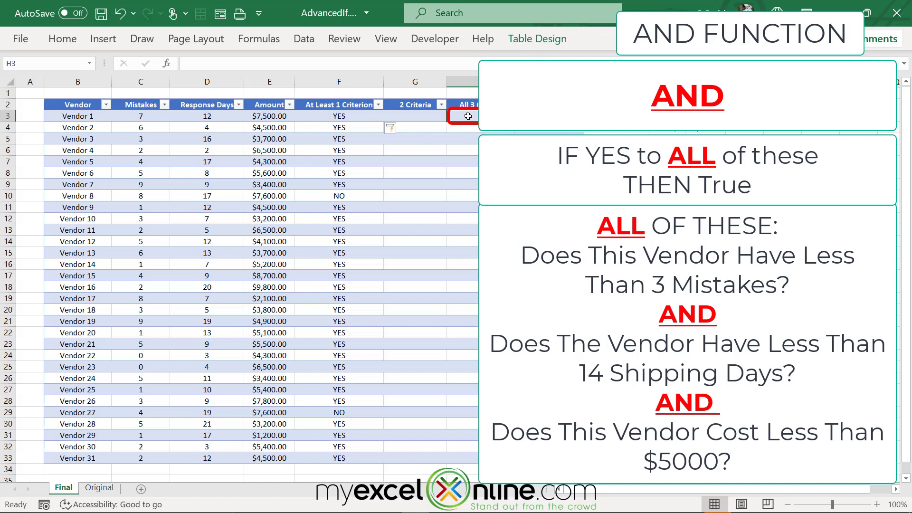
left_click(309, 115)
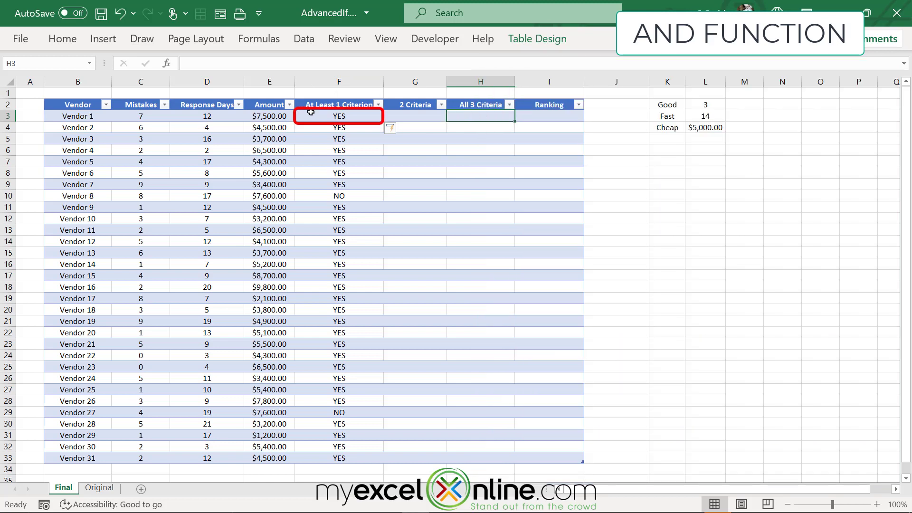
key("ctrl+c")
left_click_drag(475, 65, 155, 65)
key("Escape")
left_click(475, 116)
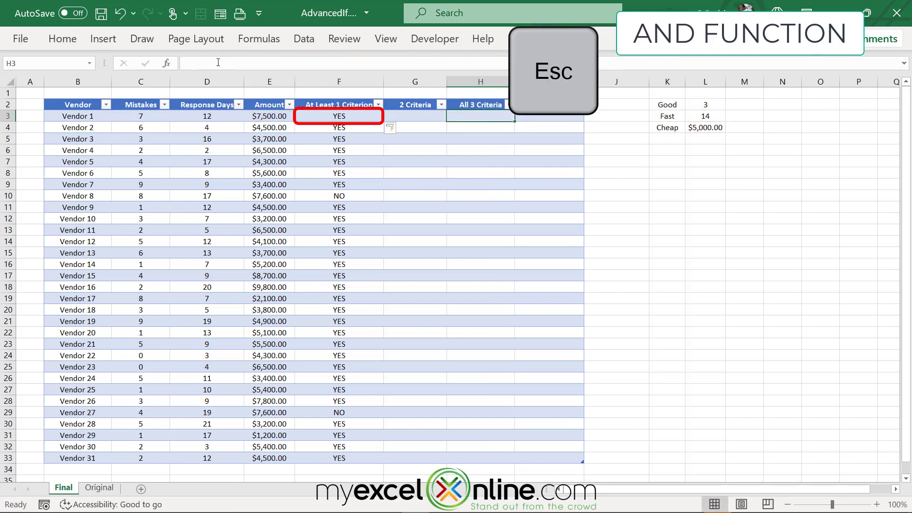
left_click(218, 62)
key("ctrl+v")
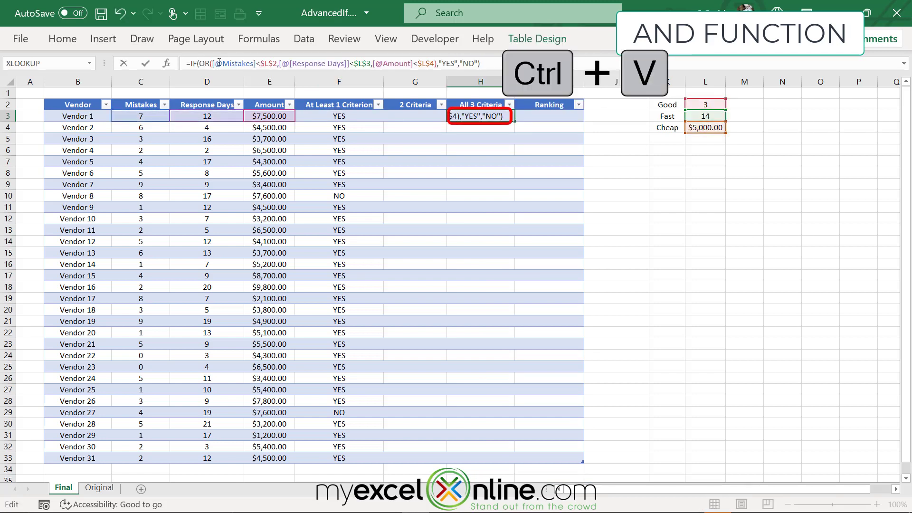
Step: Replace OR with AND in the H3 formula and enter it
left_click_drag(199, 63, 210, 63)
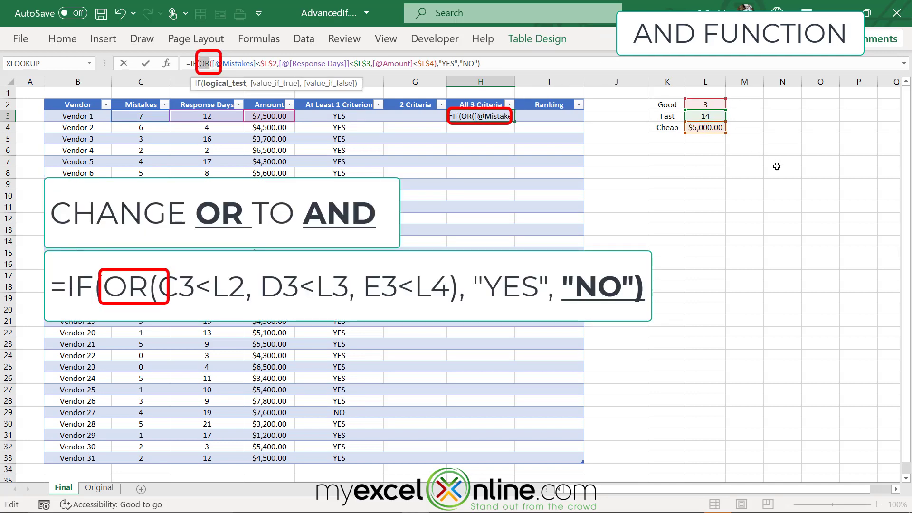
type("AND")
key("Return")
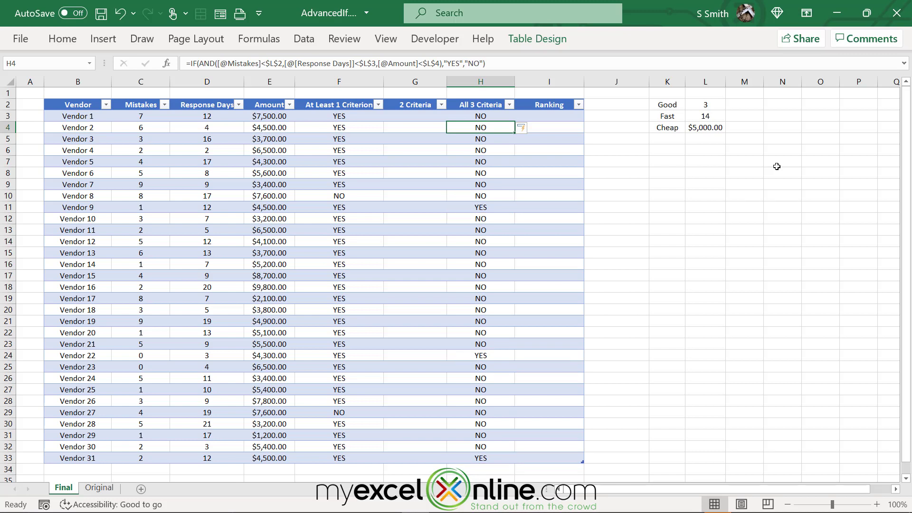
Step: Enter a Ranking formula in I3 that returns "EXCELLENT" if All 3 Criteria equals "YES", otherwise "N/A"
key("Up")
key("Right")
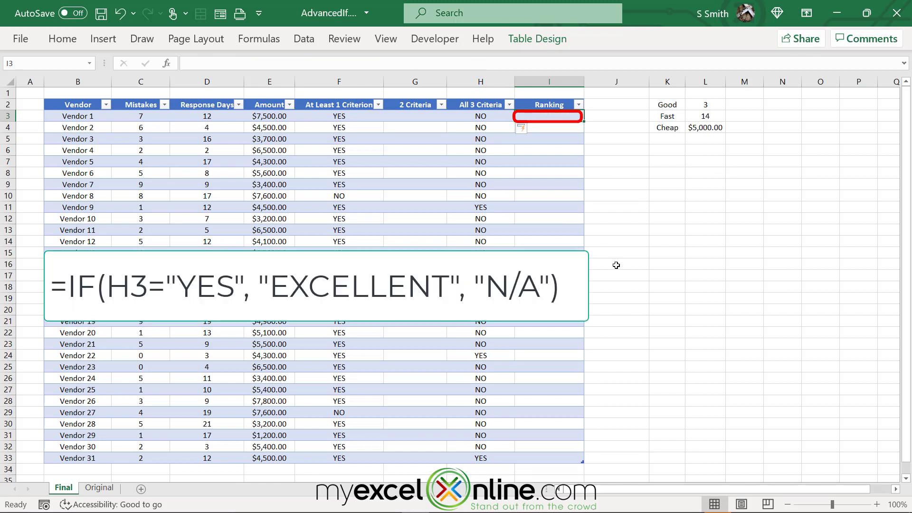
type("=if(")
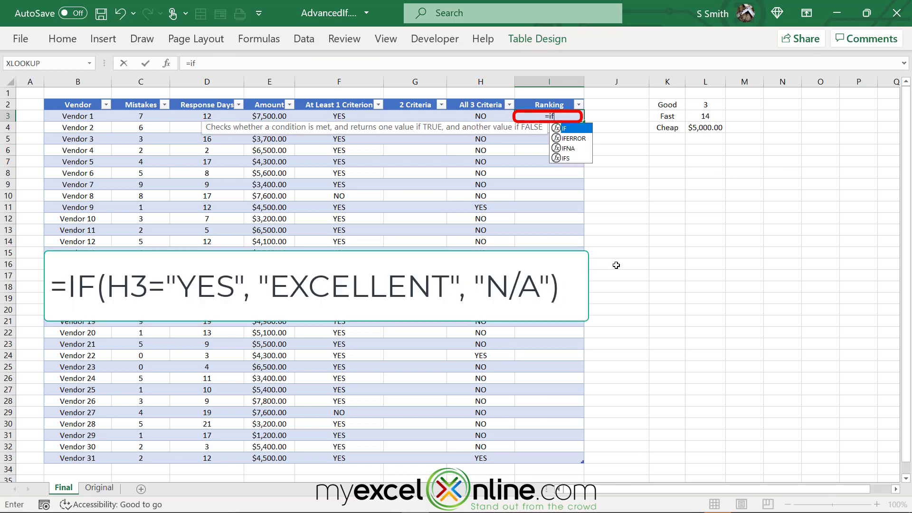
left_click(457, 116)
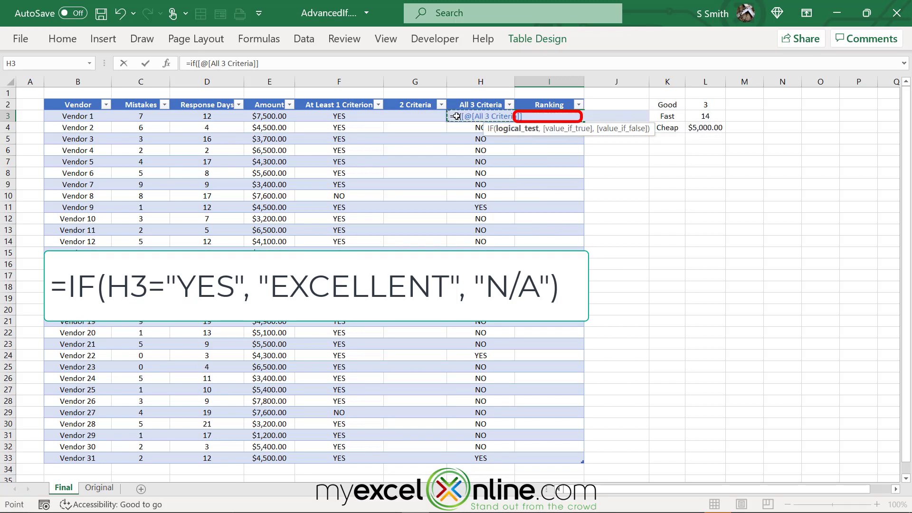
type("=\"YES\",")
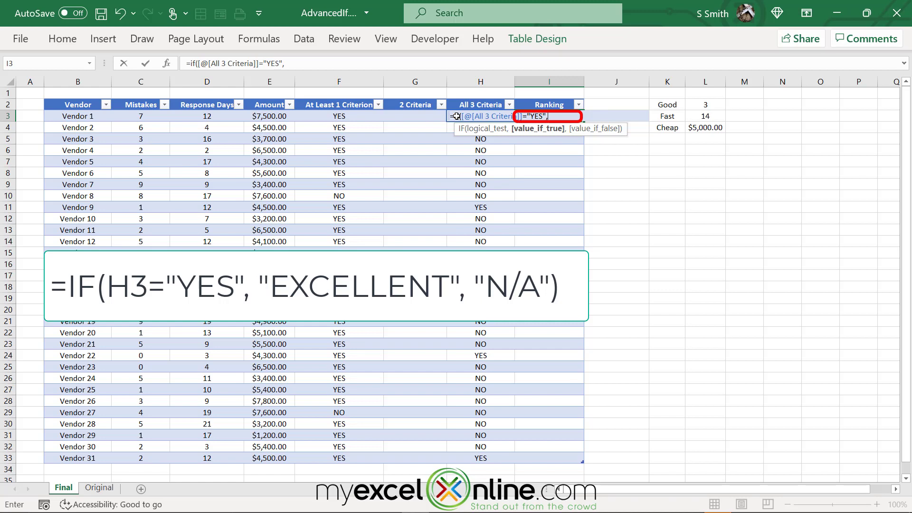
type("\"EXCELLENT\",")
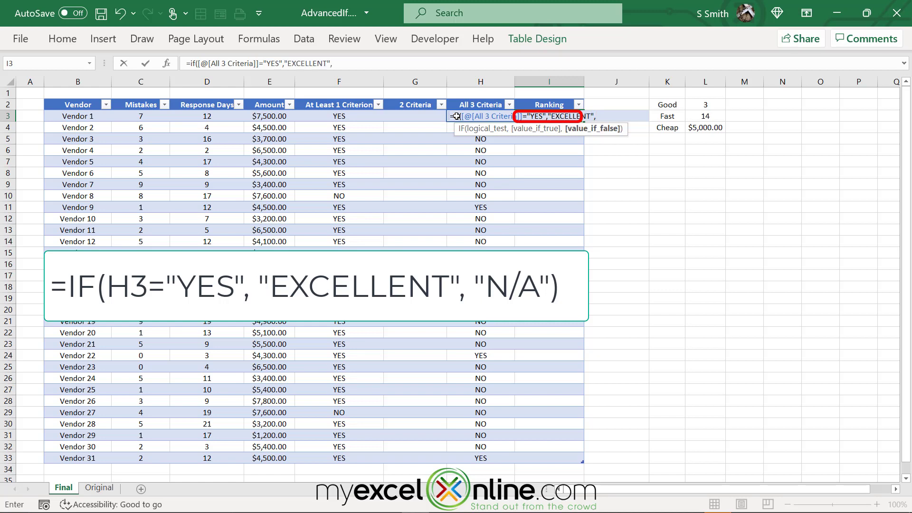
type("\"N/A\")")
key("Return")
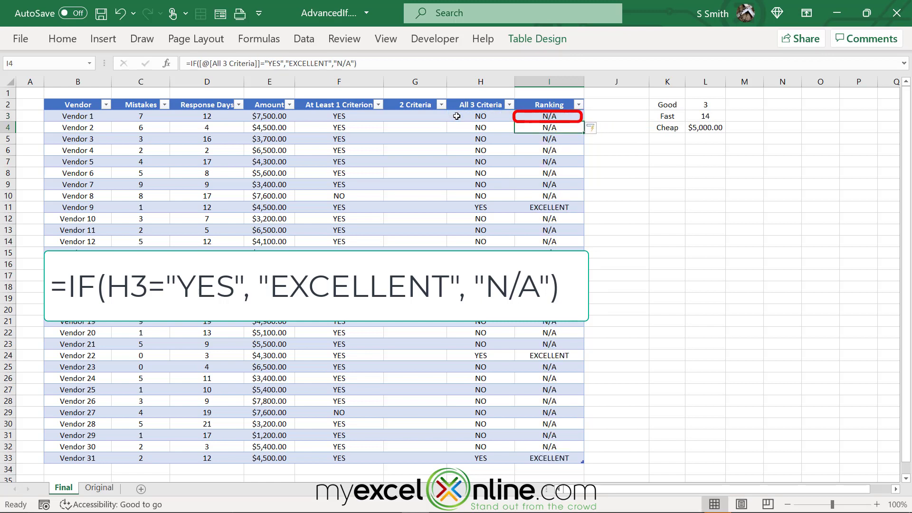
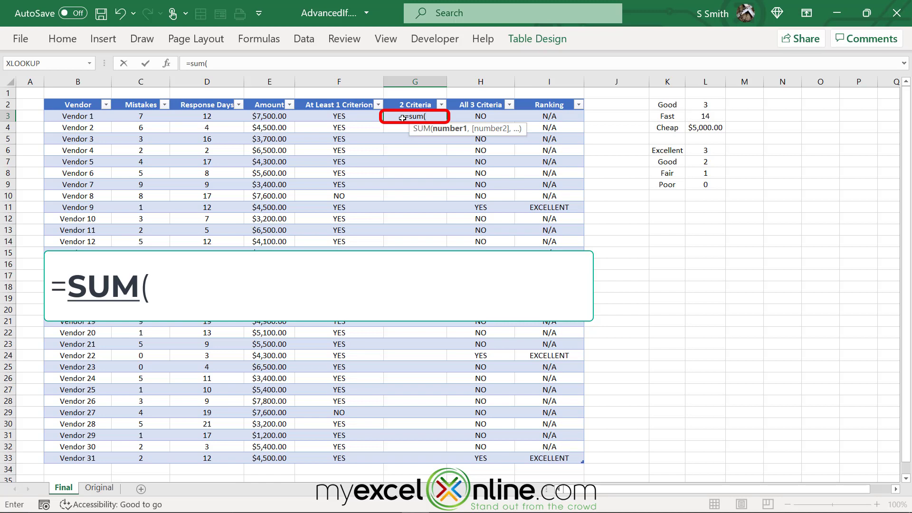
type("if(")
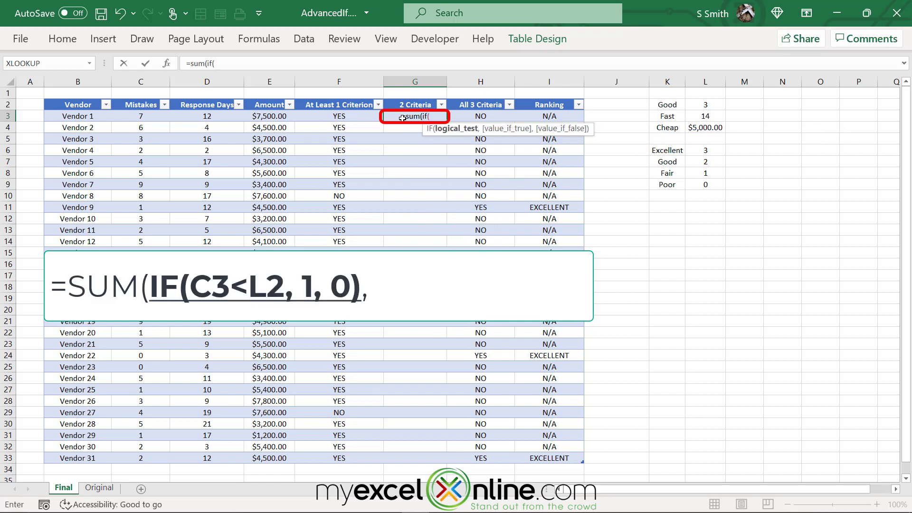
left_click(138, 114)
type("<")
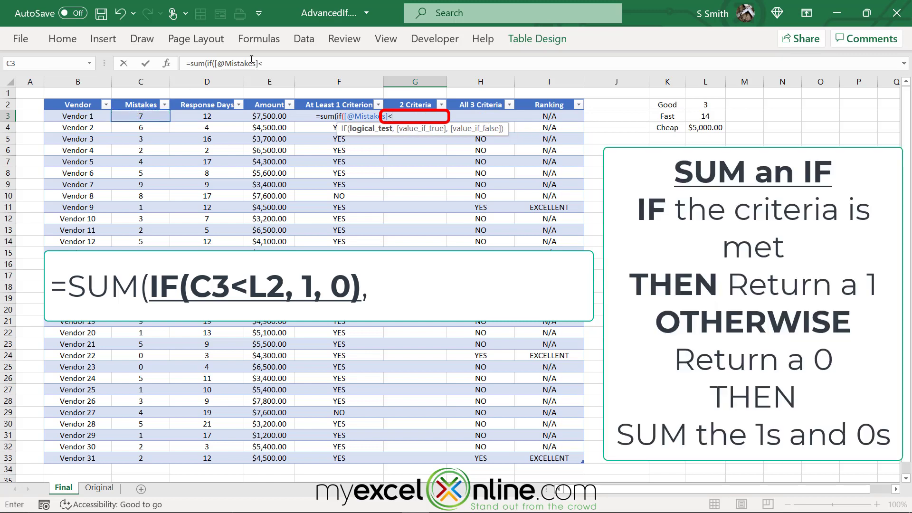
left_click(693, 105)
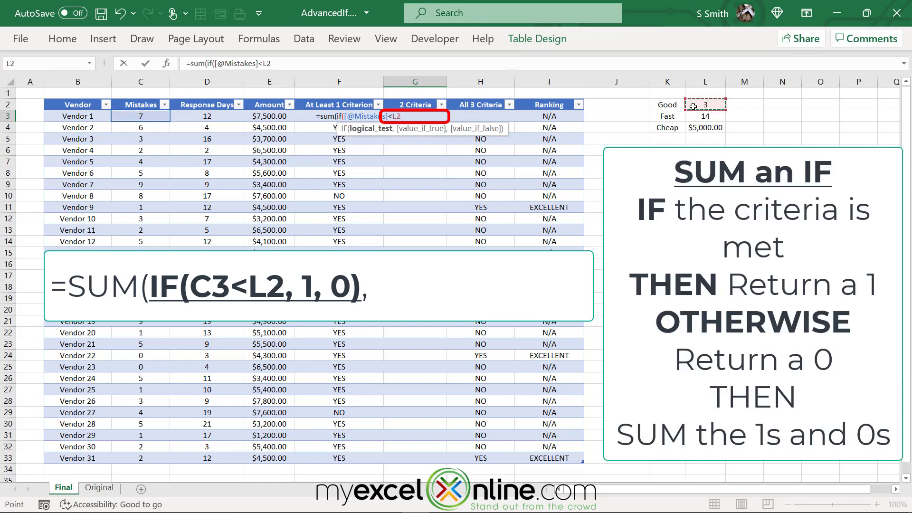
type(",1")
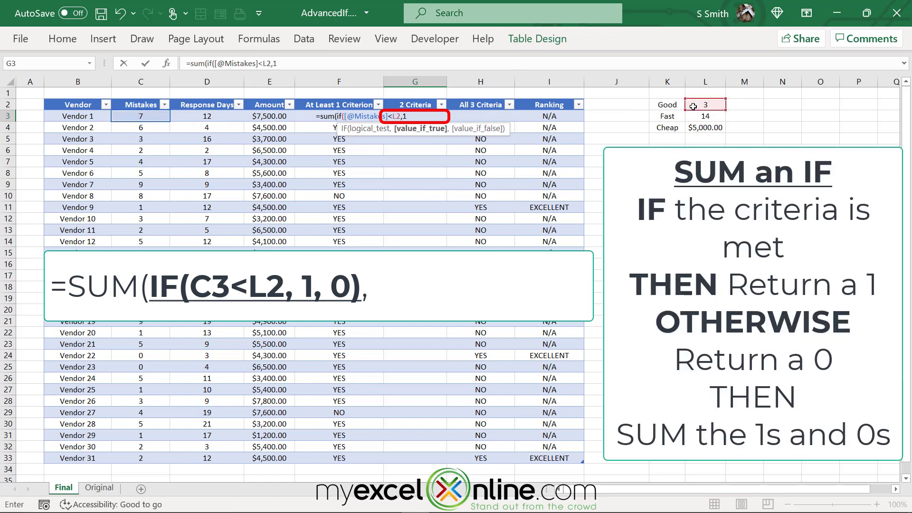
type(",0")
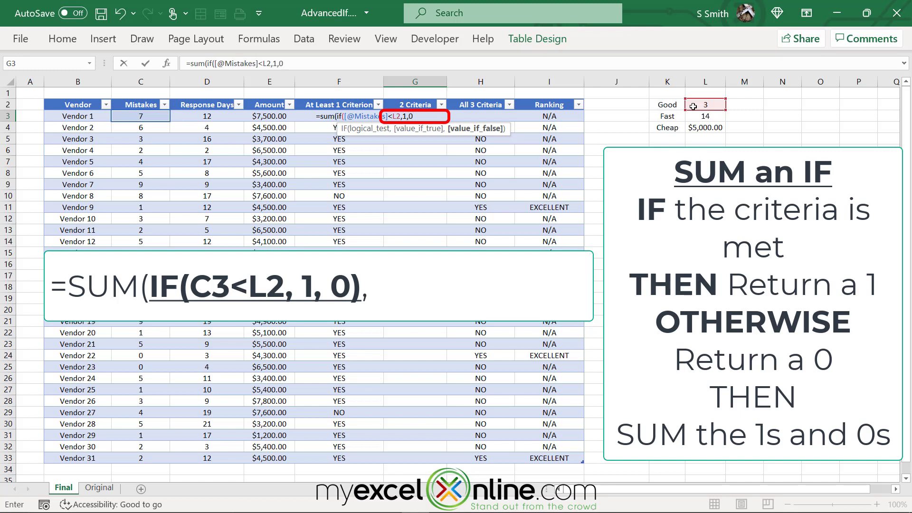
type(")")
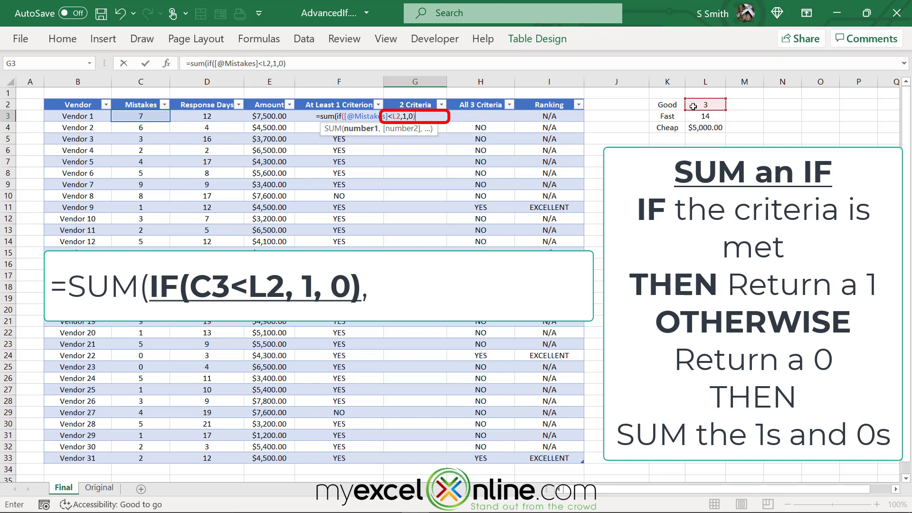
Step: Add IF([@[Response Days]]<L3,1,0) as the second argument of the SUM formula in G3
type(",")
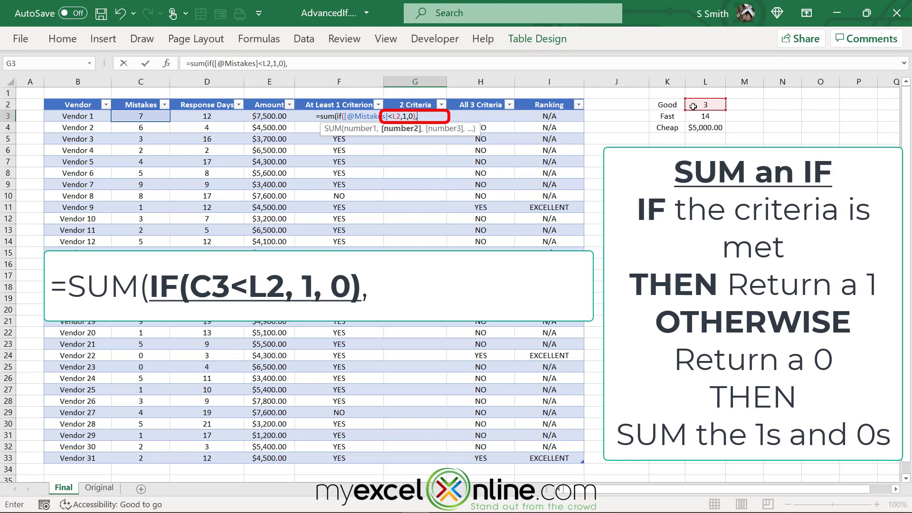
type("if")
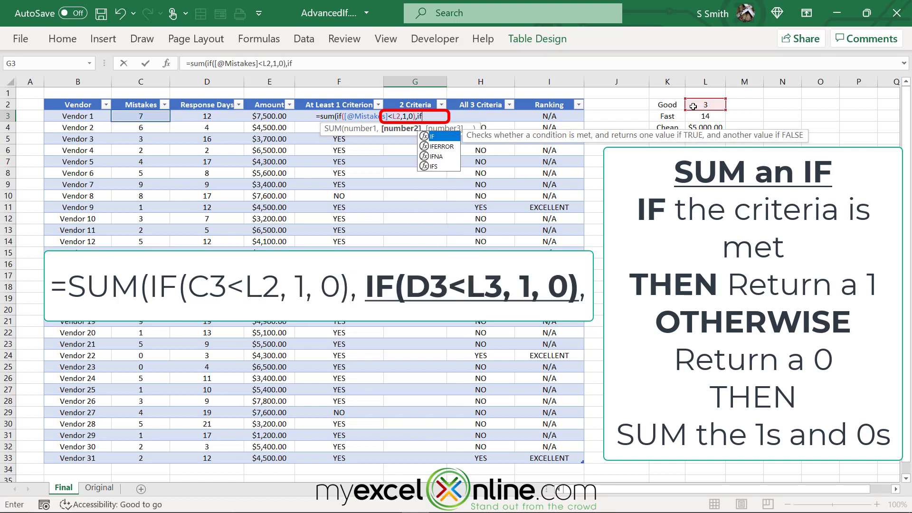
type("(")
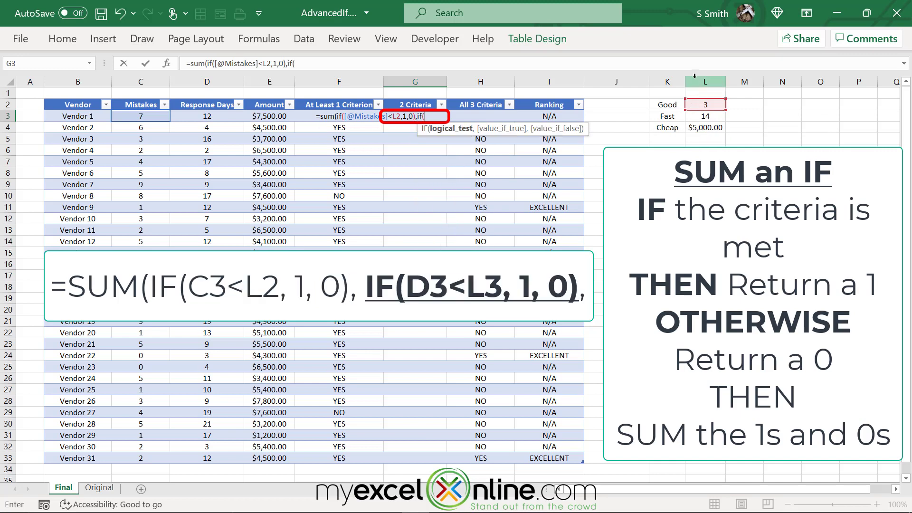
left_click(188, 119)
type("<")
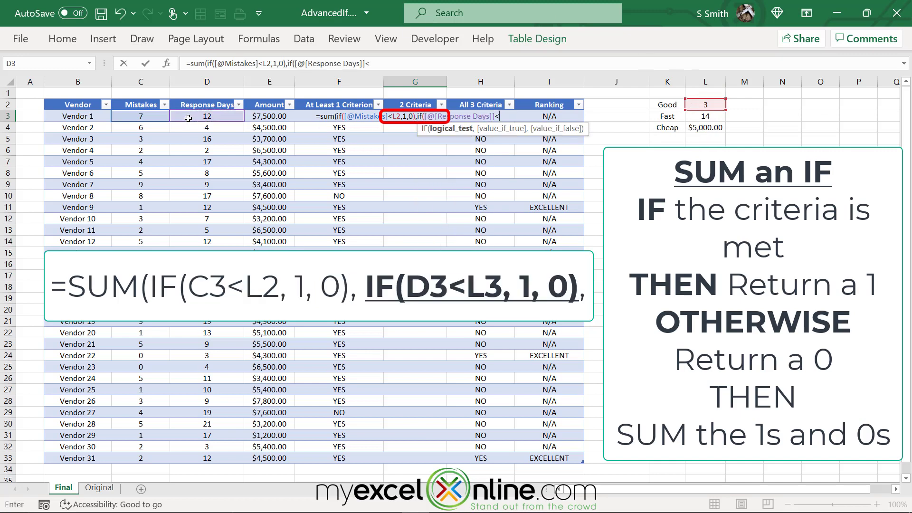
left_click(705, 116)
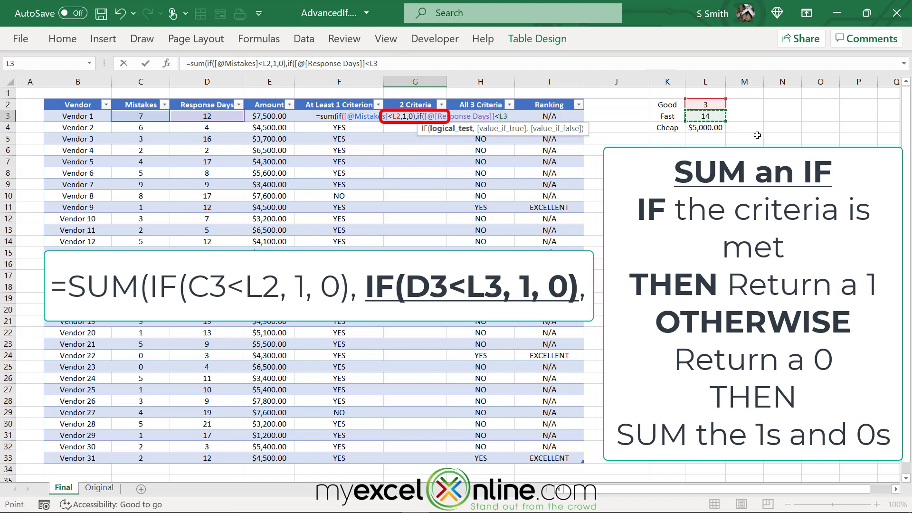
type(",")
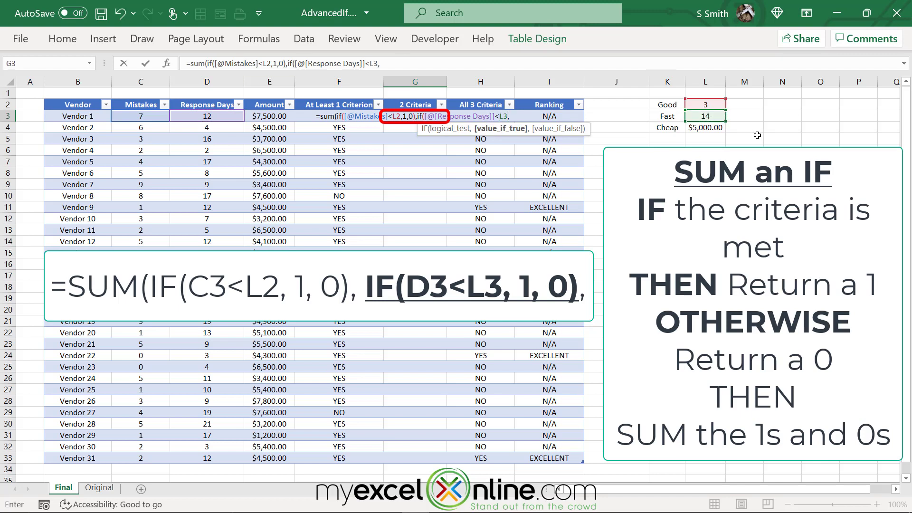
type("1,0")
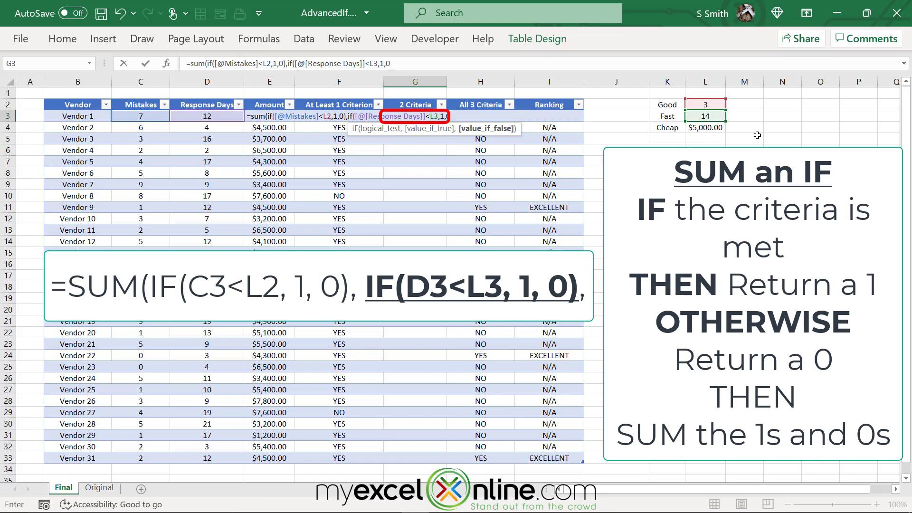
type(")")
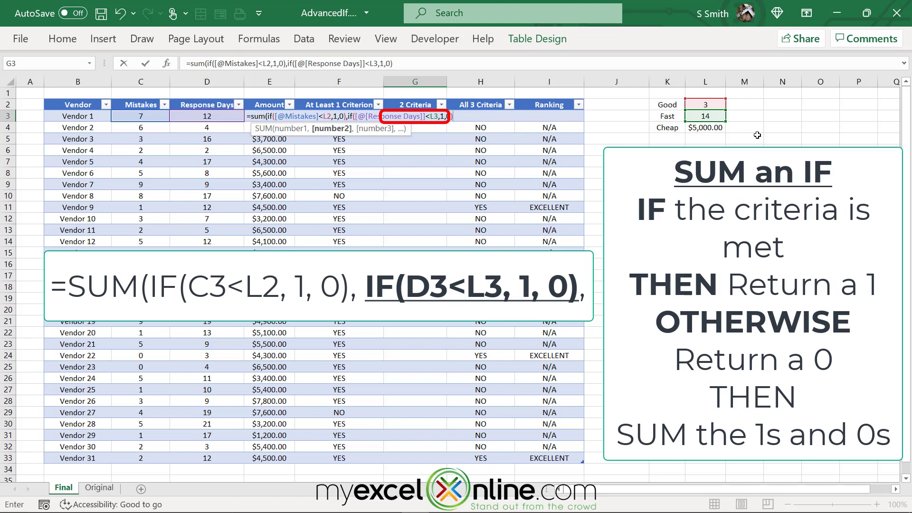
type(",")
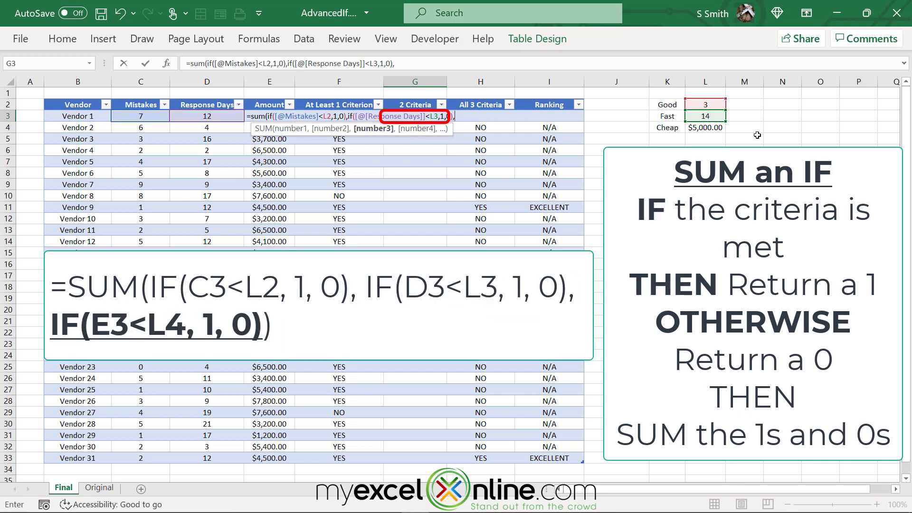
type("if")
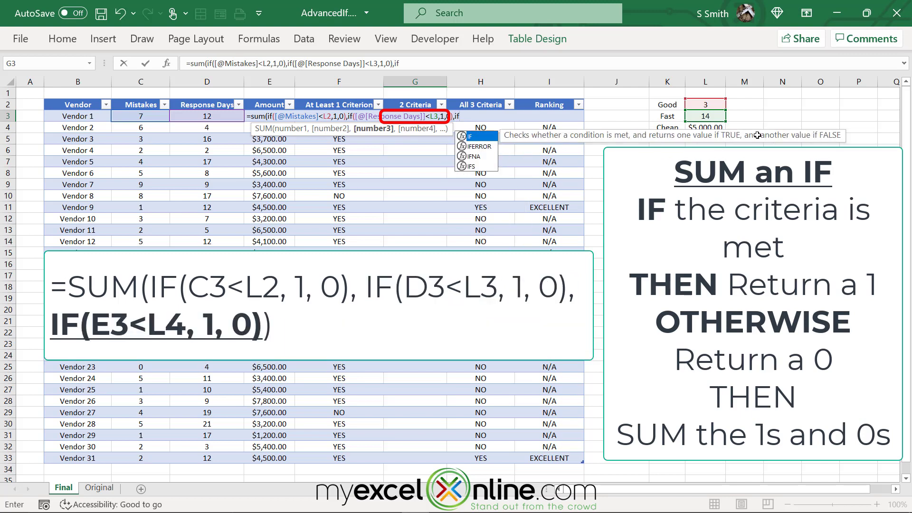
type("(")
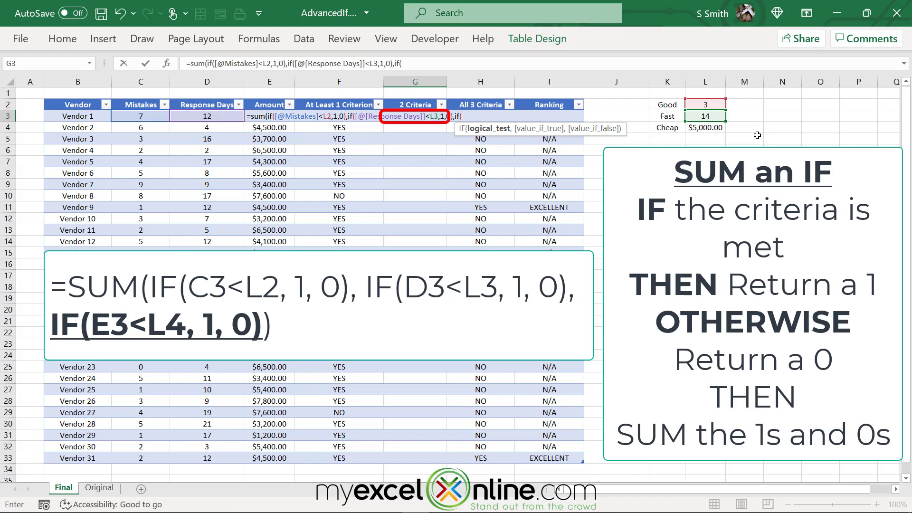
key("Down")
key("Left")
key("Left")
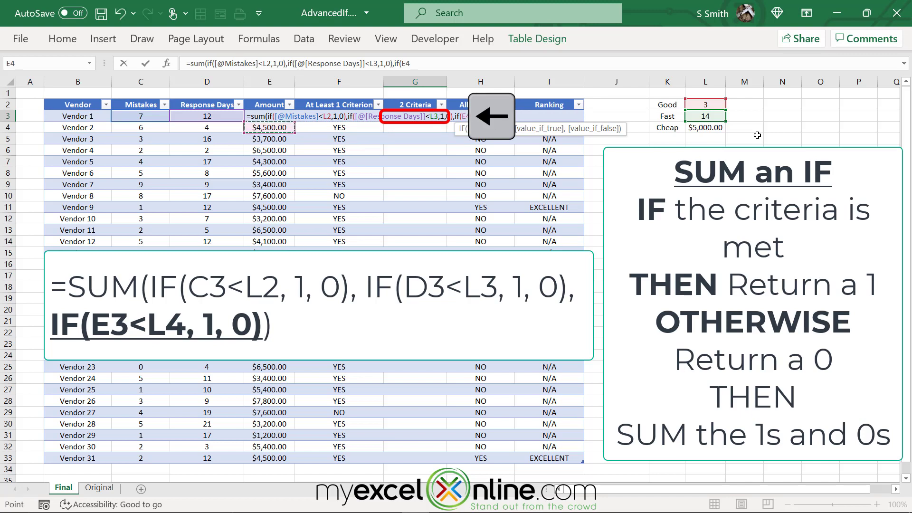
key("Up")
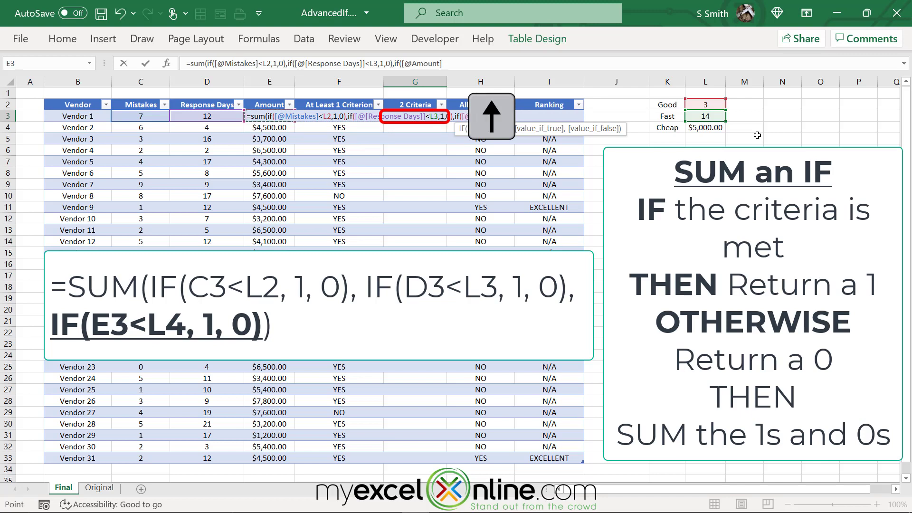
type("<")
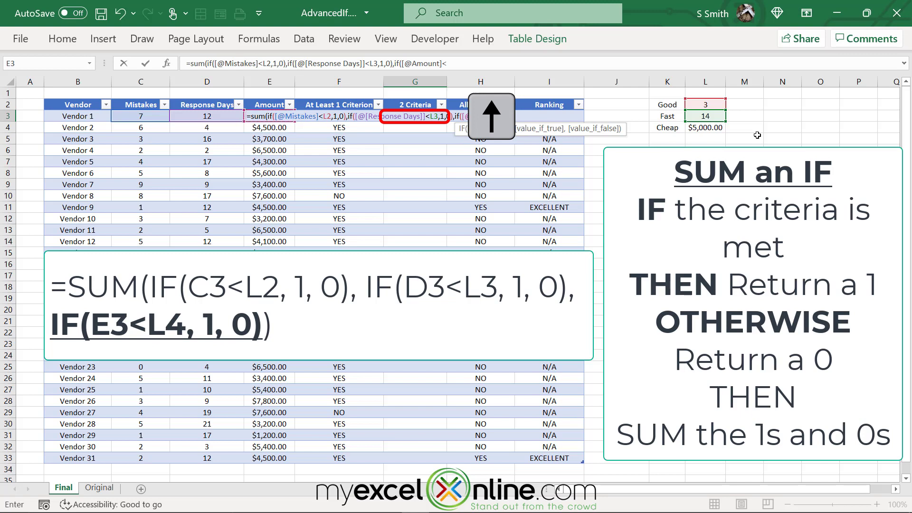
left_click(710, 129)
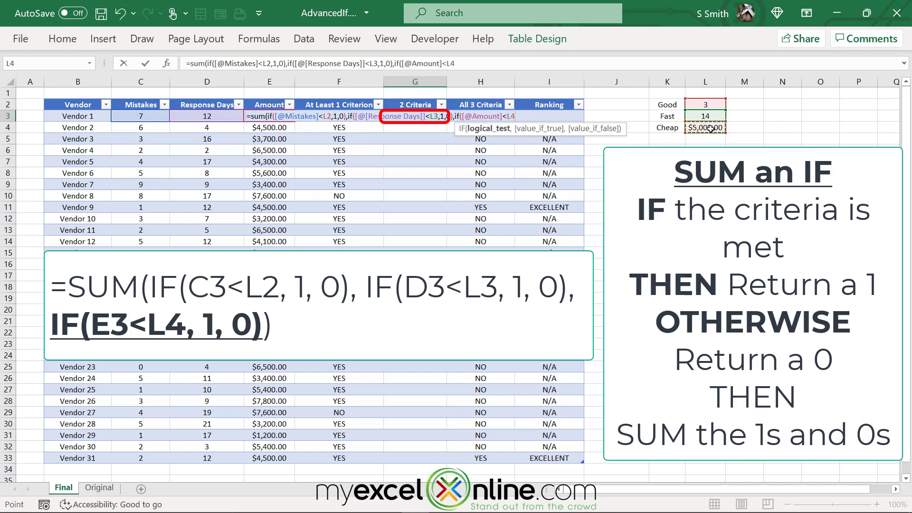
type(",1,")
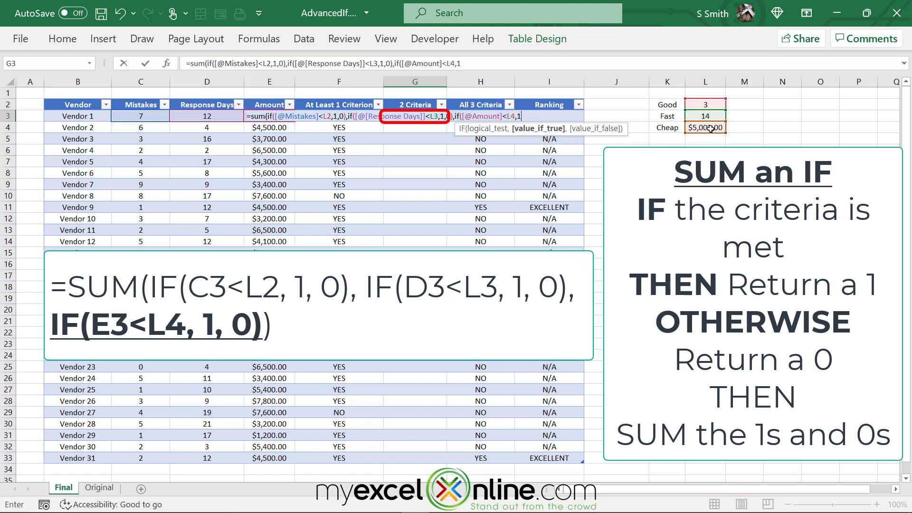
type("0)")
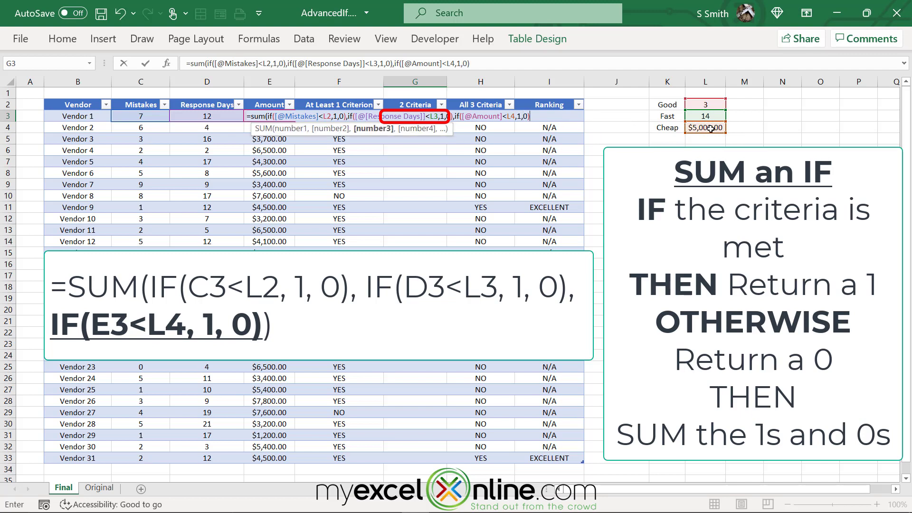
type(")")
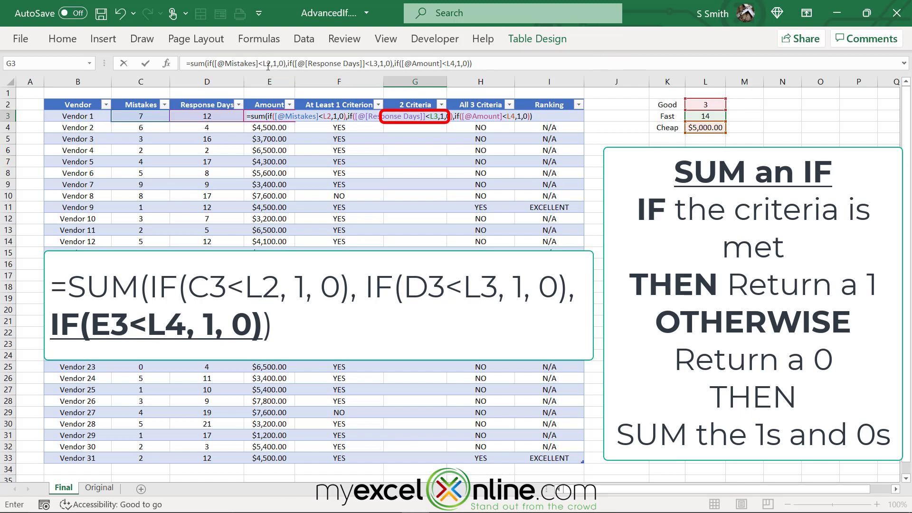
Step: Make the threshold references in the G3 SUM formula absolute as $L$2, $L$3 and $L$4, and enter the formula
left_click(268, 67)
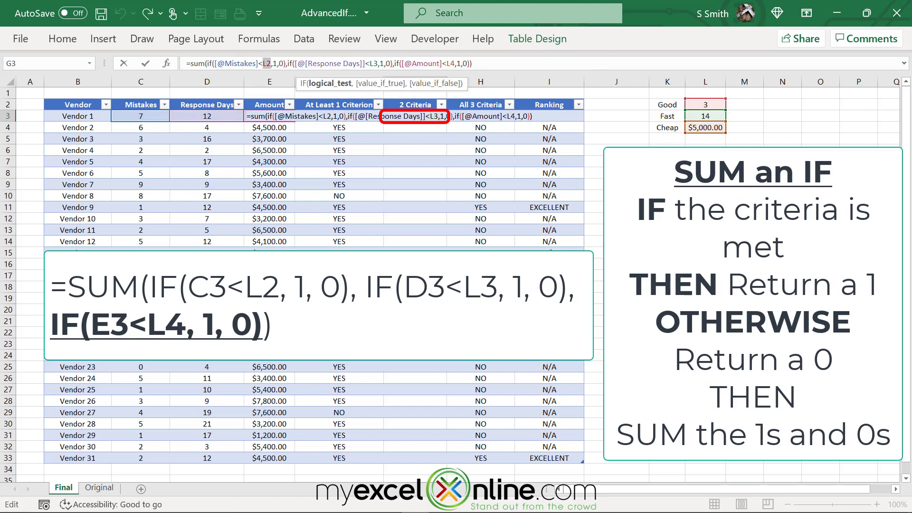
key("F4")
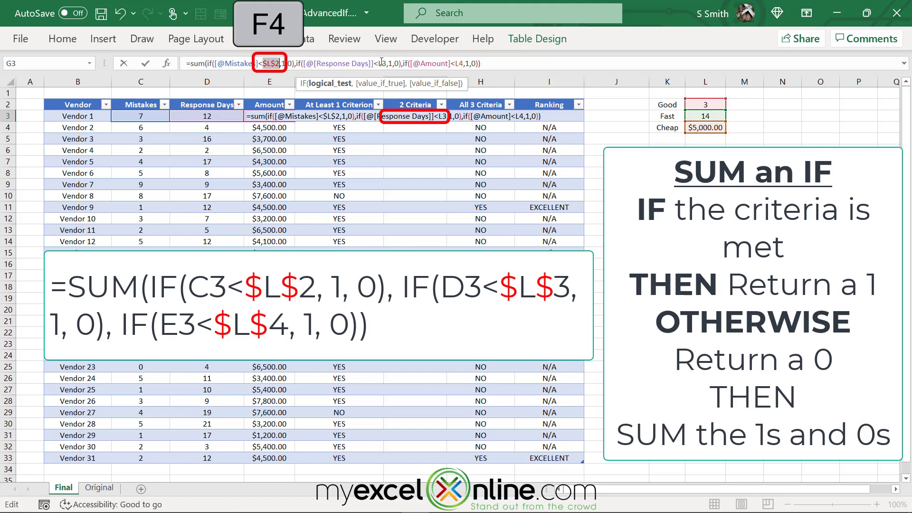
left_click(382, 63)
key("F4")
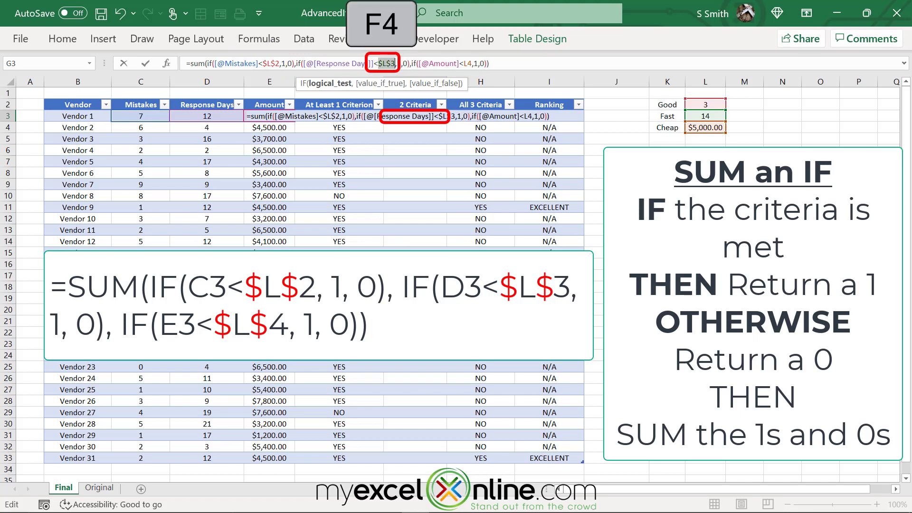
left_click(468, 63)
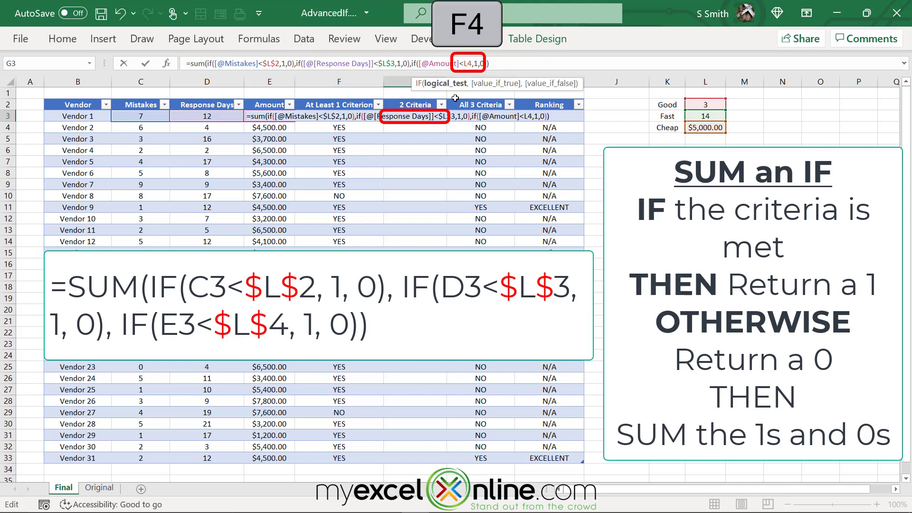
key("F4")
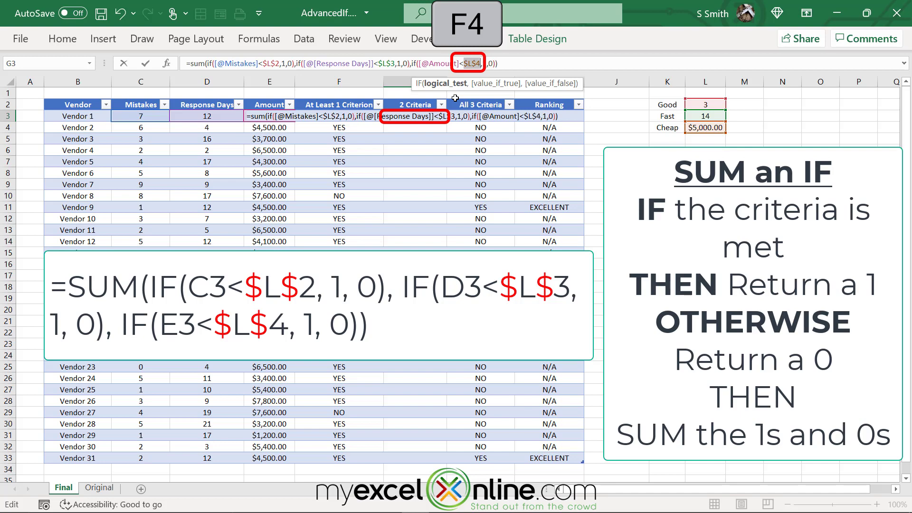
key("Return")
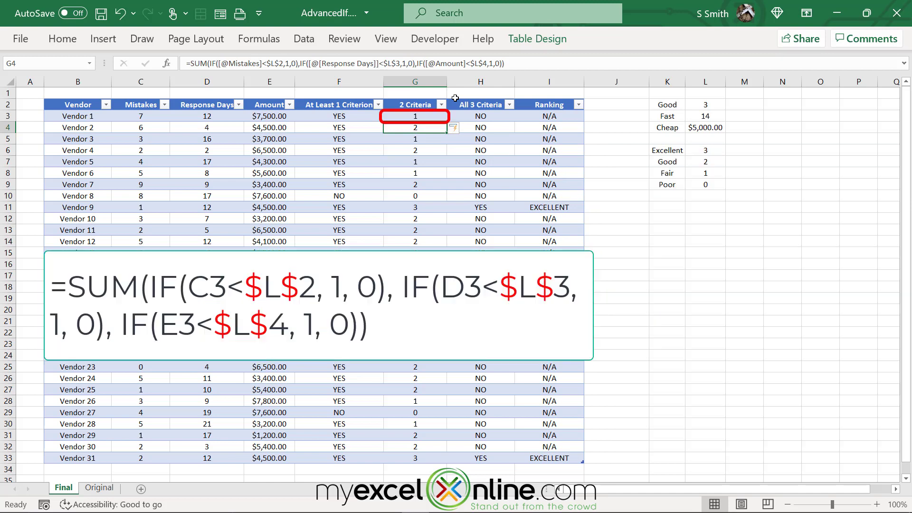
Step: Wrap the SUM formula in G3 in an IF that returns "YES" when the sum equals 2, otherwise "NO"
left_click(425, 115)
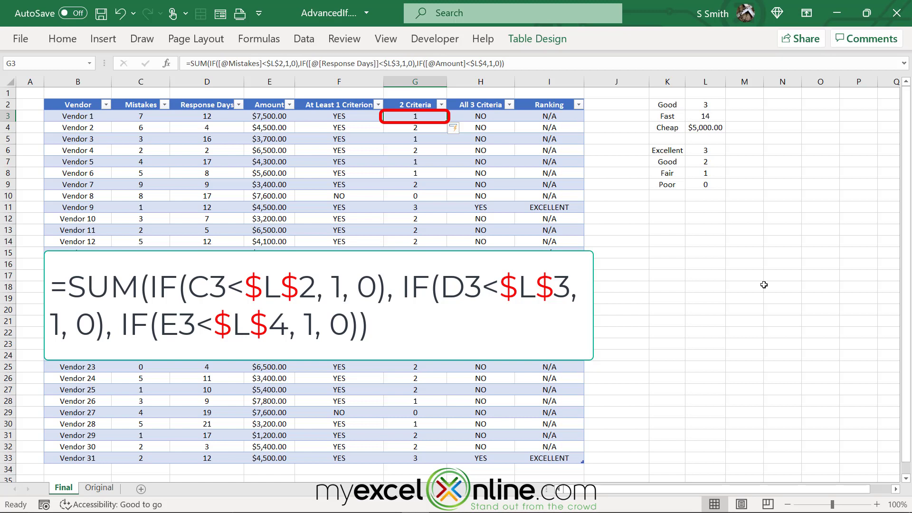
left_click(190, 63)
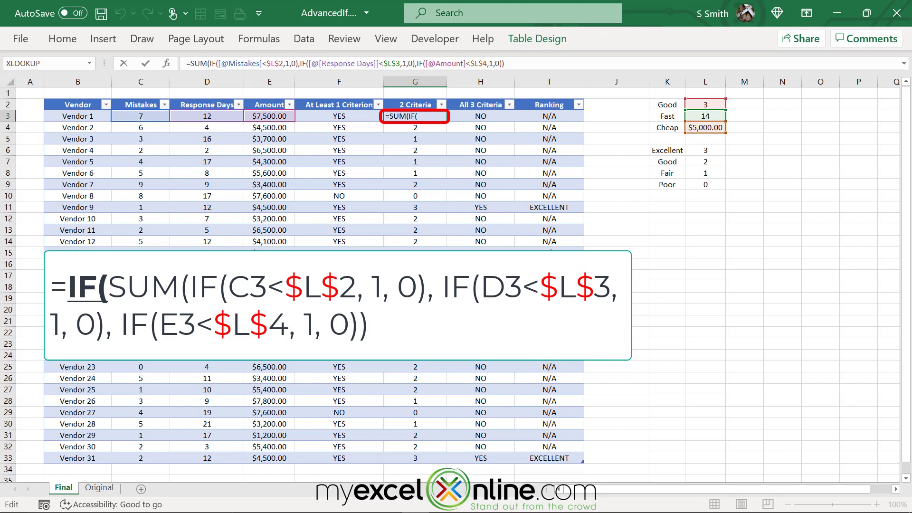
type("IF(")
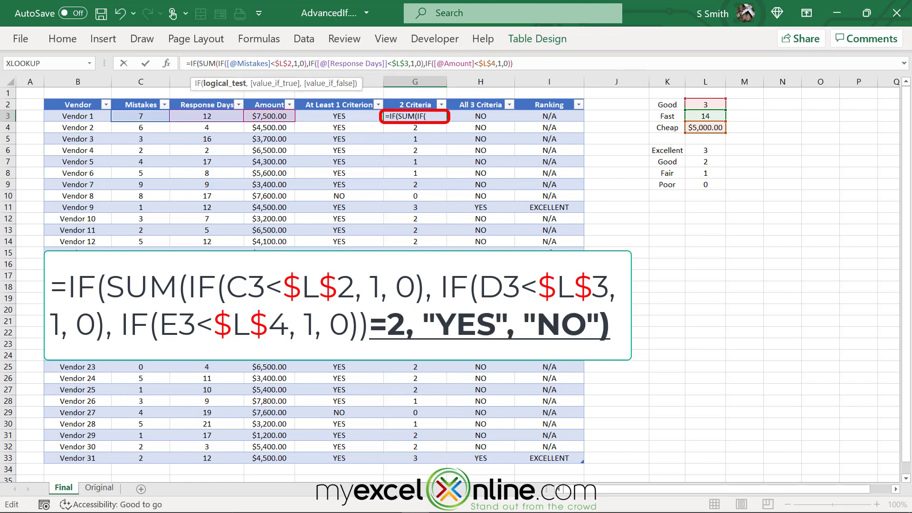
left_click(526, 65)
type("=2,")
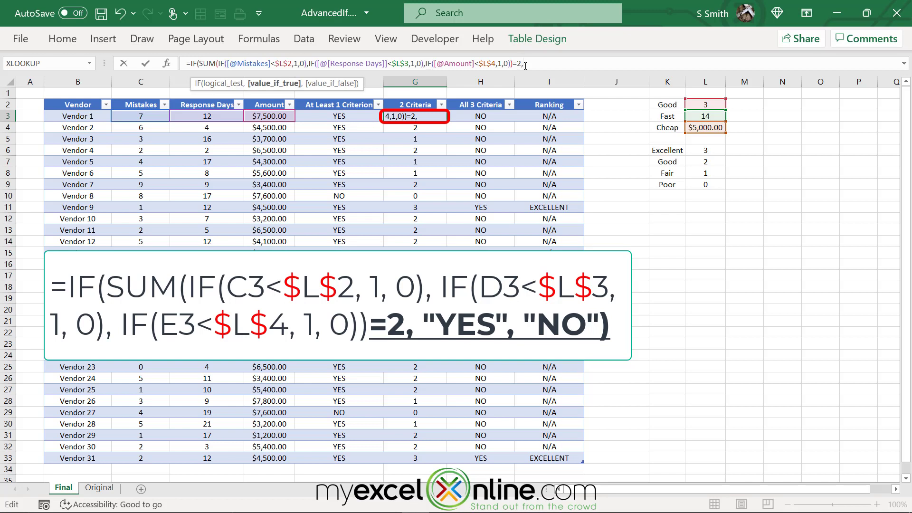
type("\"YES\",")
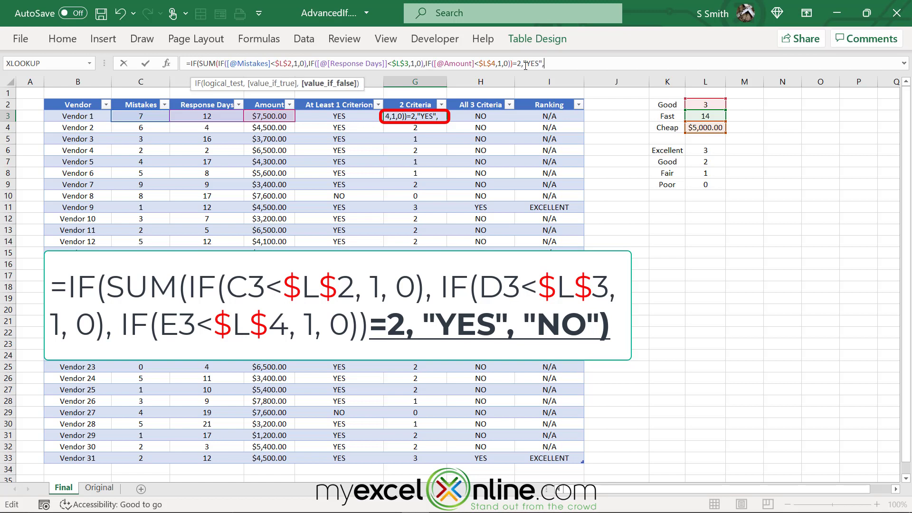
type("\"NO\")")
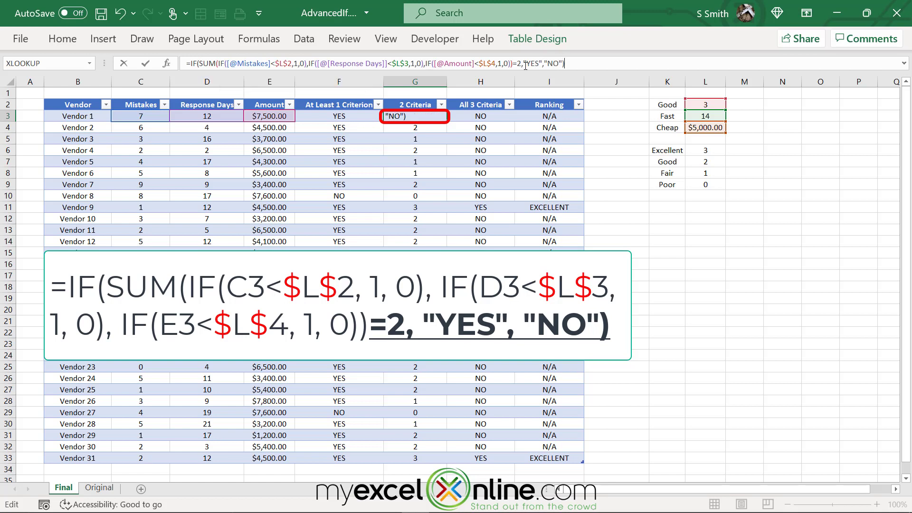
key("Return")
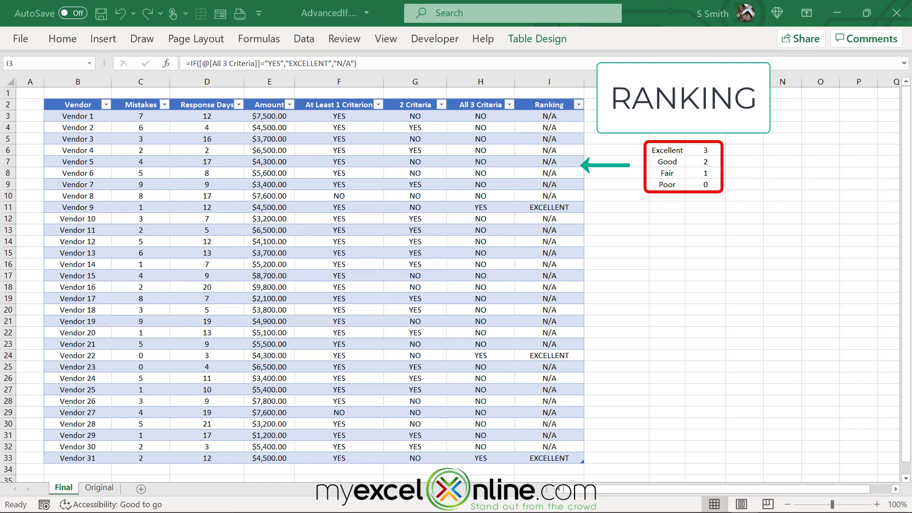
Step: Replace the Ranking formula in I3 with an IFS whose first pair is [@[All 3 Criteria]]="YES",K6
left_click(519, 115)
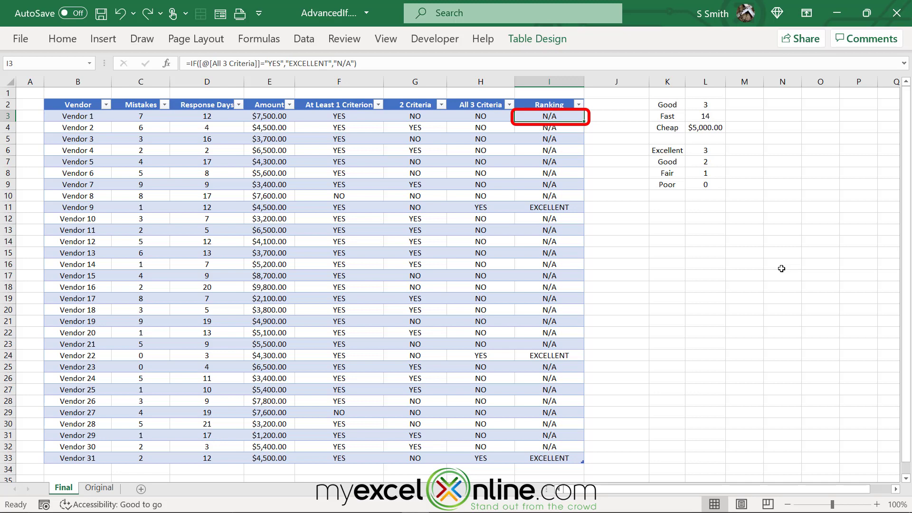
type("=if")
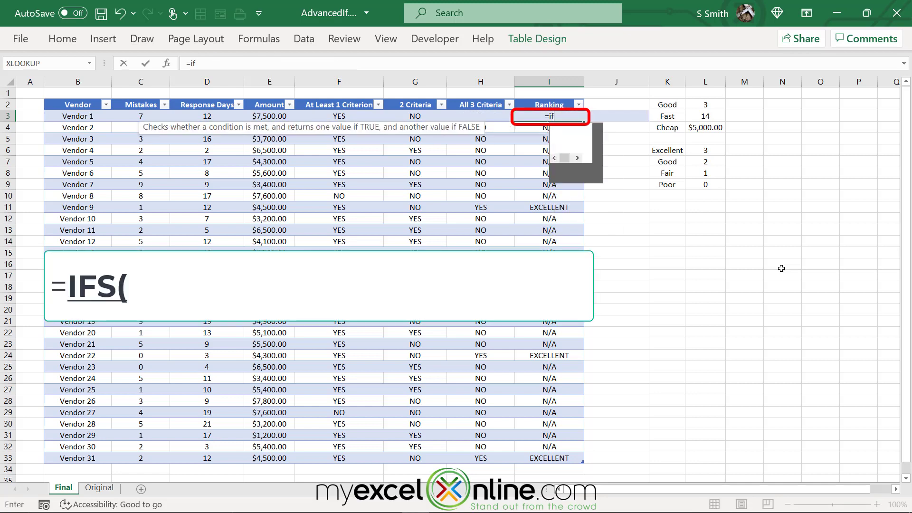
type("s(")
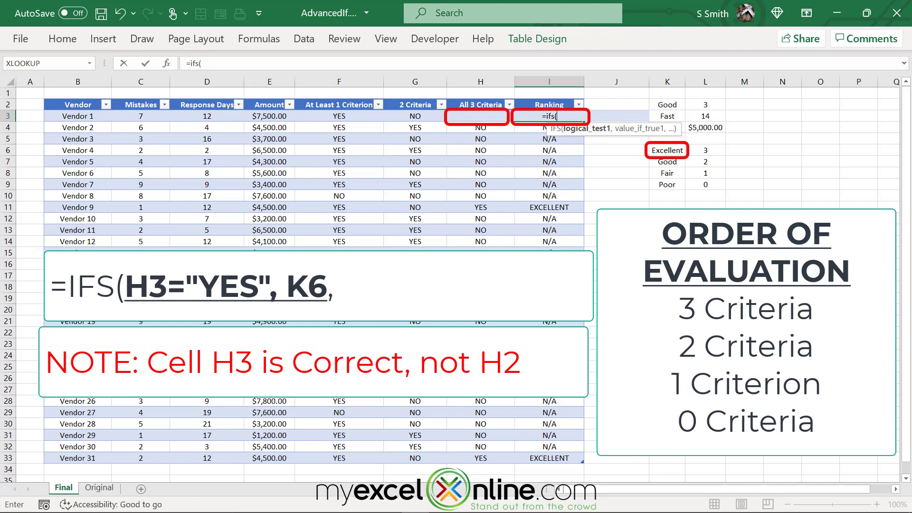
key("Left")
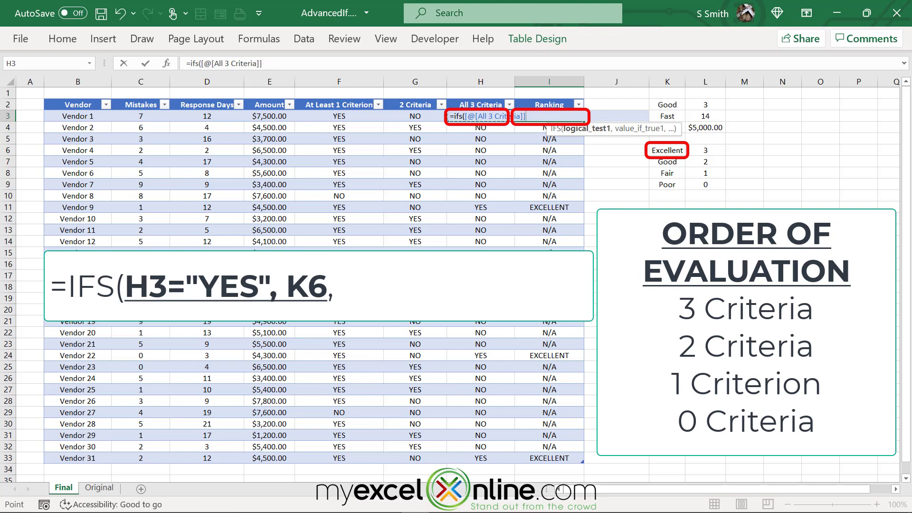
type("=")
type("\"YES")
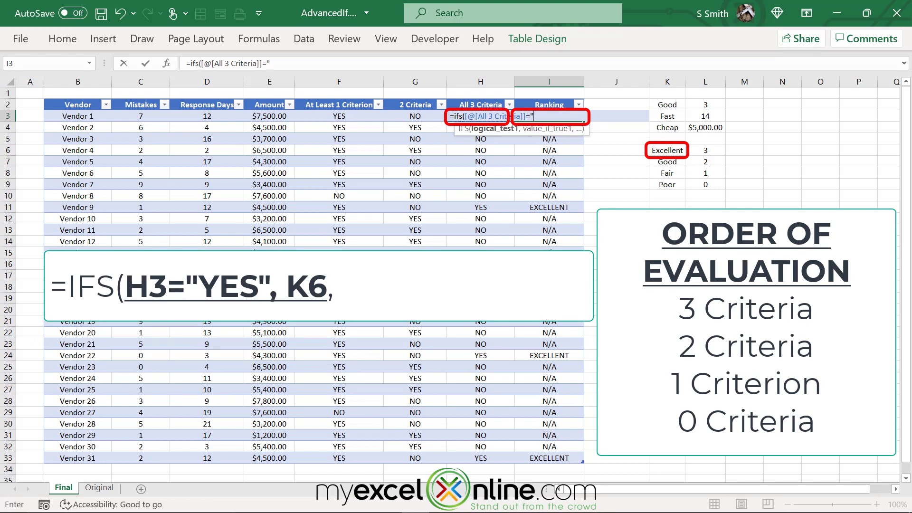
type("\",")
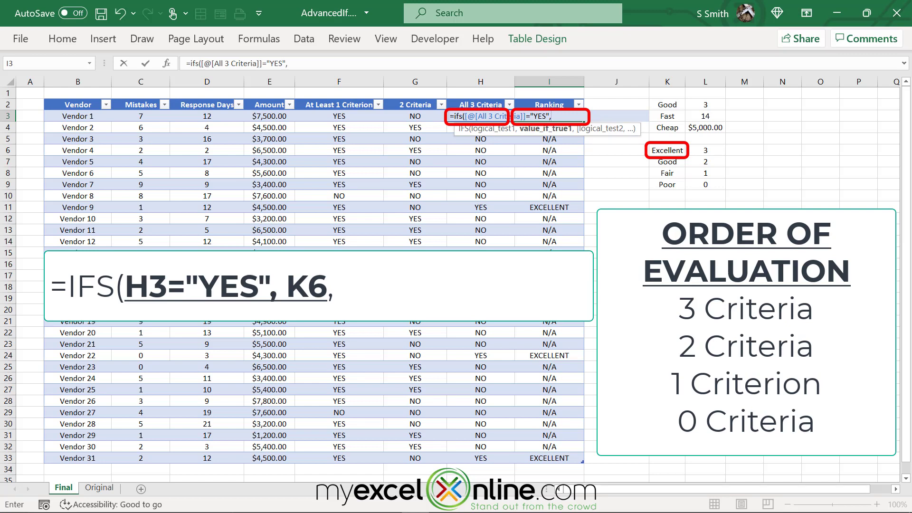
left_click(660, 151)
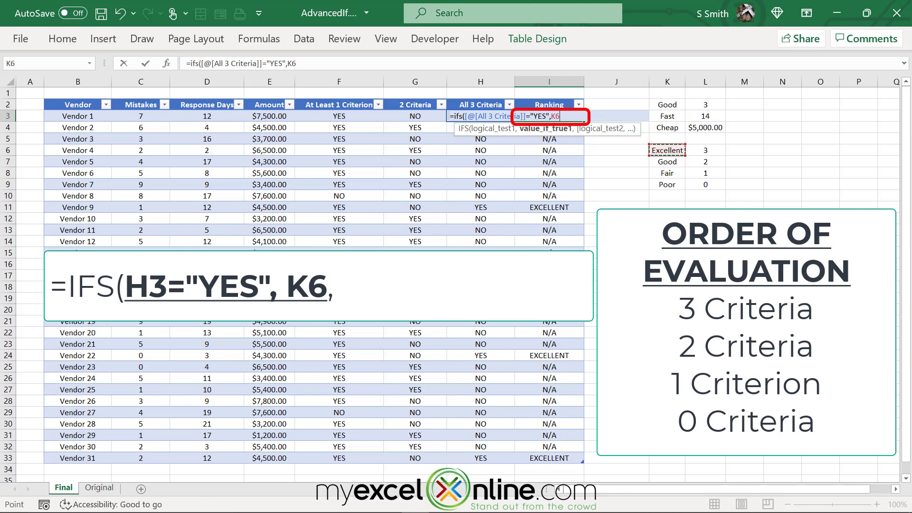
key("F2")
type(",")
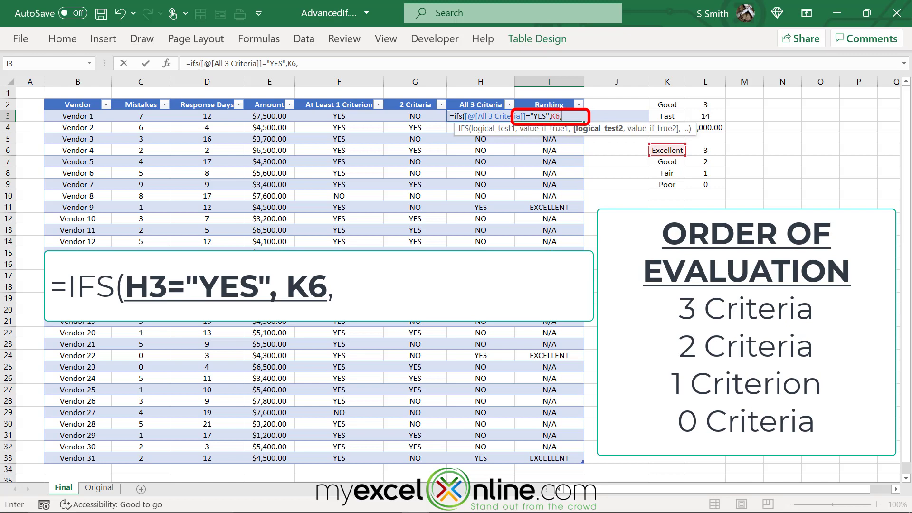
Step: Add [@[2 Criteria]]="YES",K7 as the second test and result of the IFS formula in I3
left_click(398, 116)
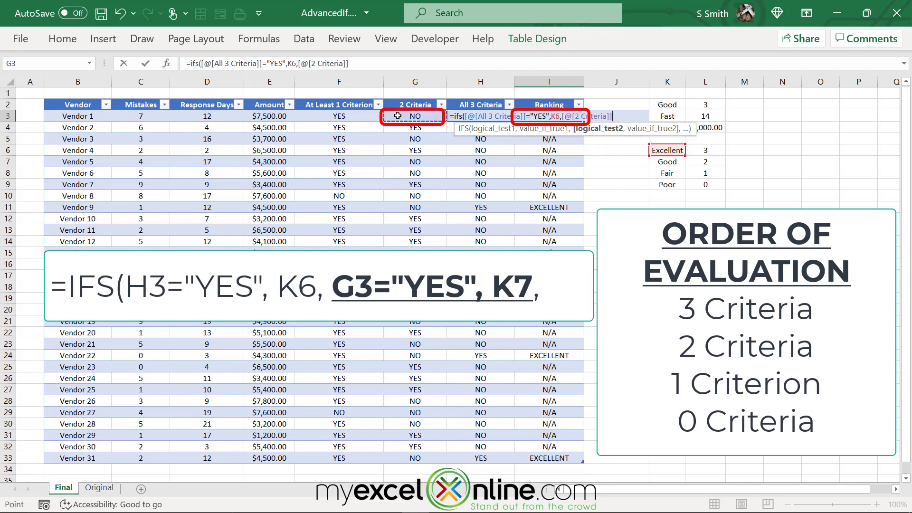
type("=\"YES\",")
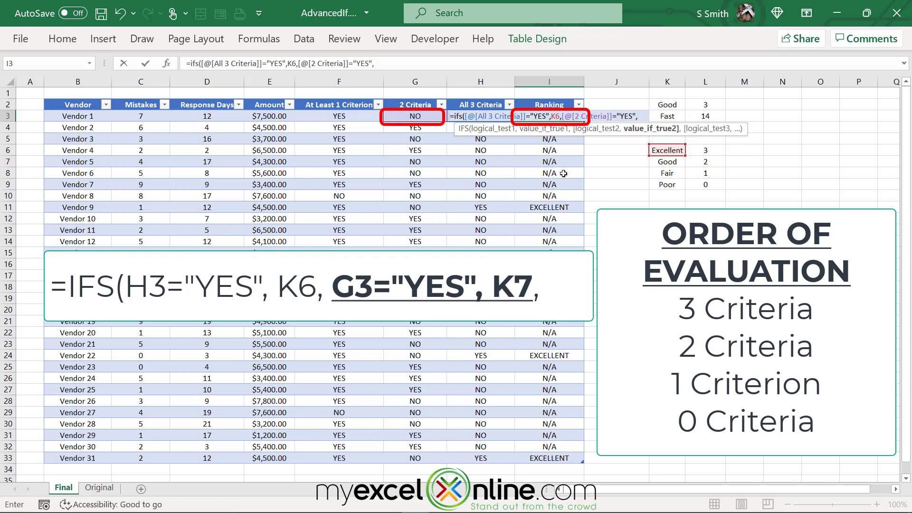
left_click(661, 162)
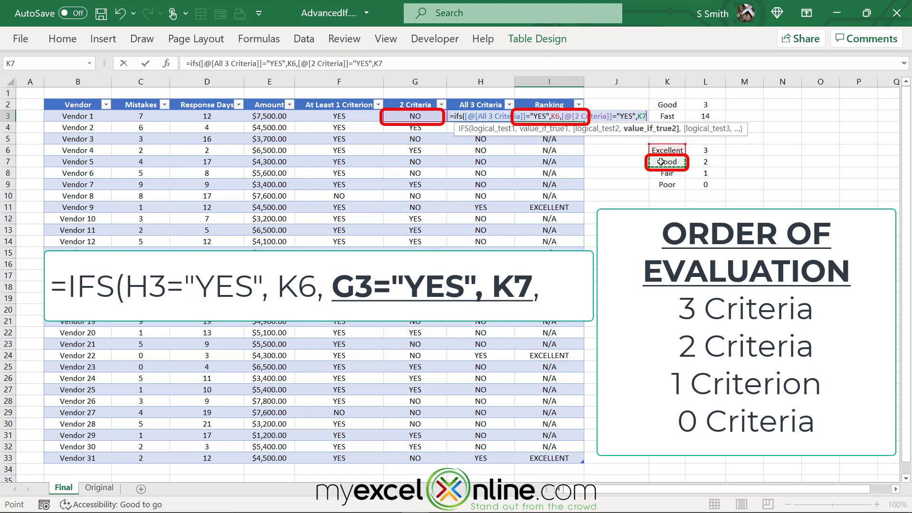
type(",")
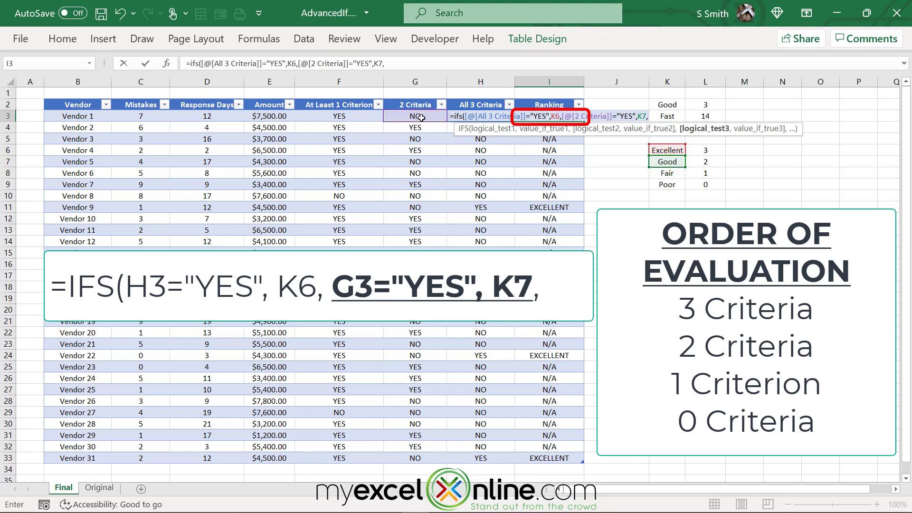
Step: Add [@[At Least 1 Criterion]]="YES",K8 as the third test and result of the IFS formula in I3
left_click(325, 116)
type("=\"YES")
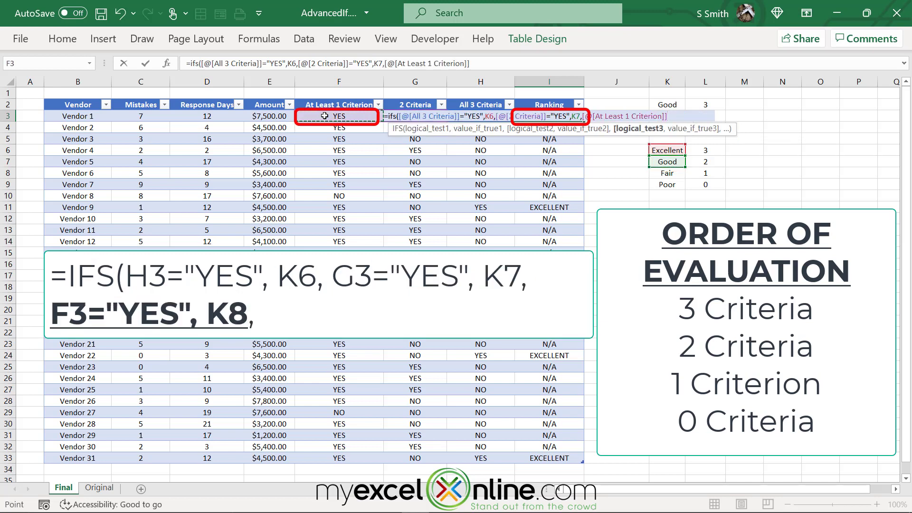
type("\",")
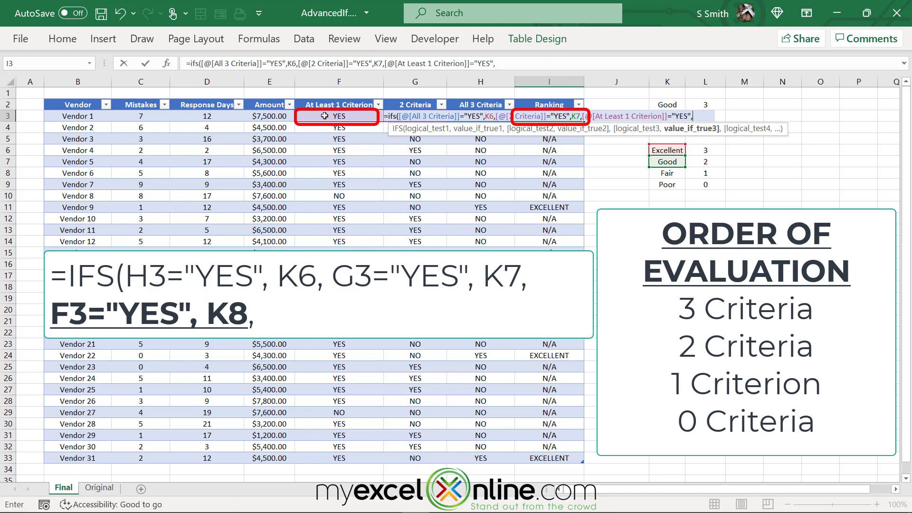
left_click(656, 176)
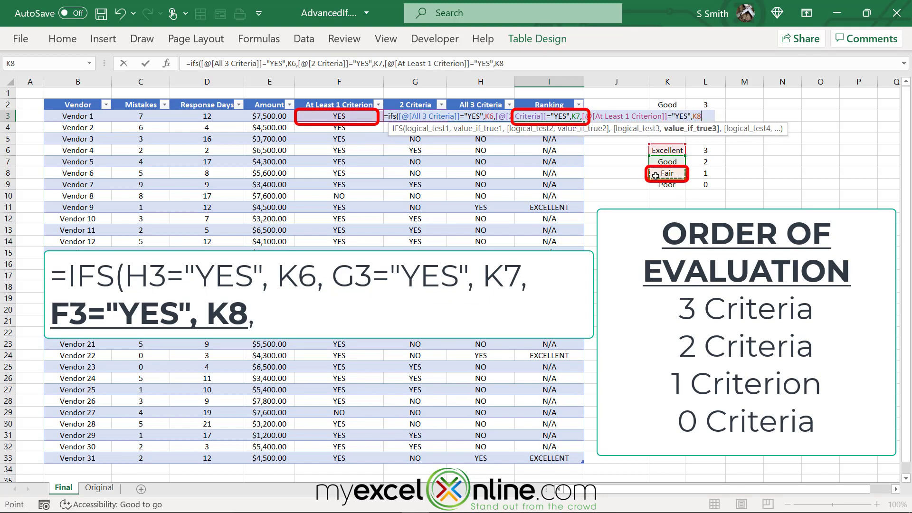
type(",")
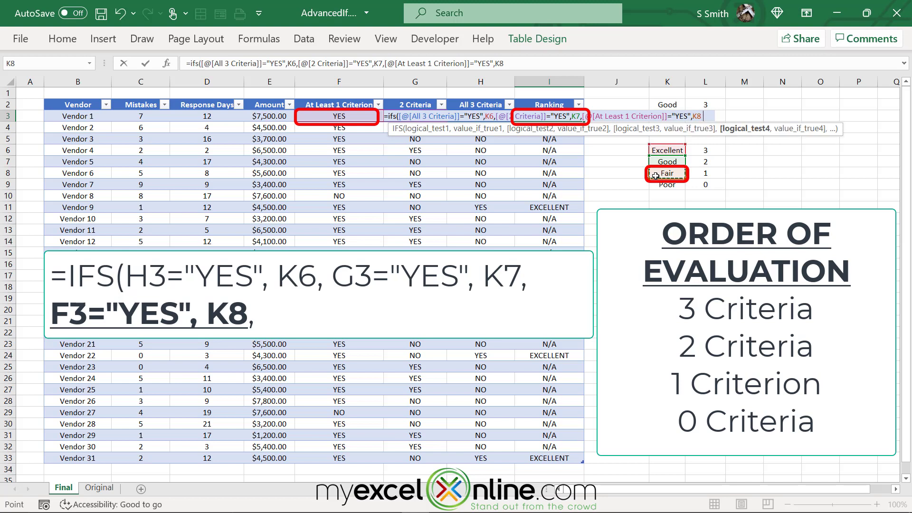
Step: Add [@[At Least 1 Criterion]]="NO",K9 as the fourth test and result of the I3 IFS formula and close its parenthesis
left_click(313, 113)
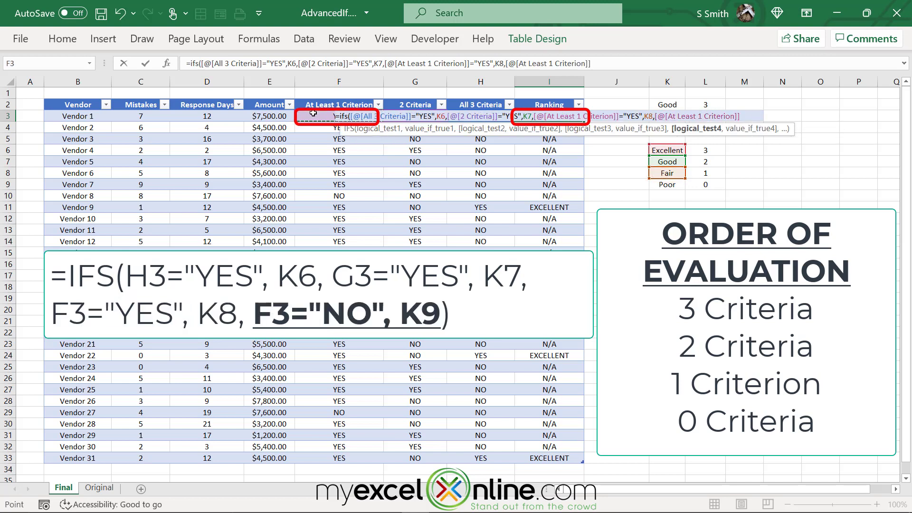
type("=\"NO\",")
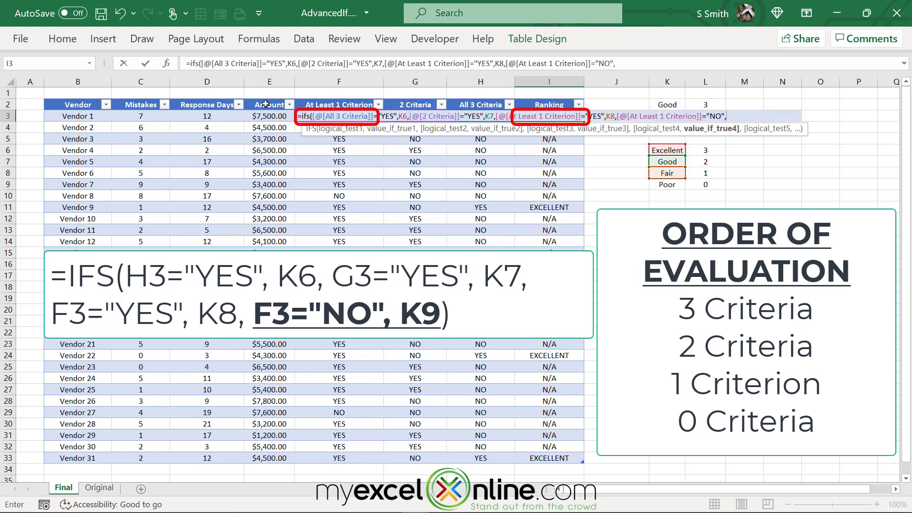
left_click(659, 186)
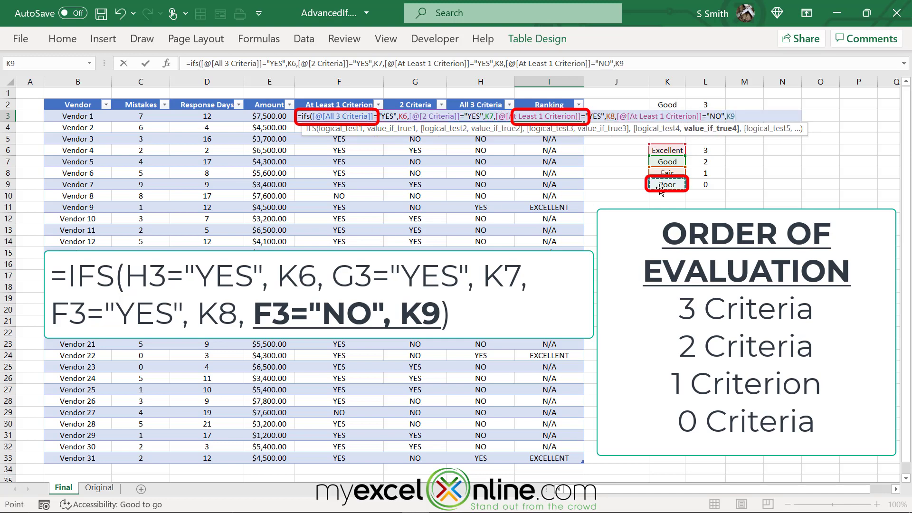
type(")")
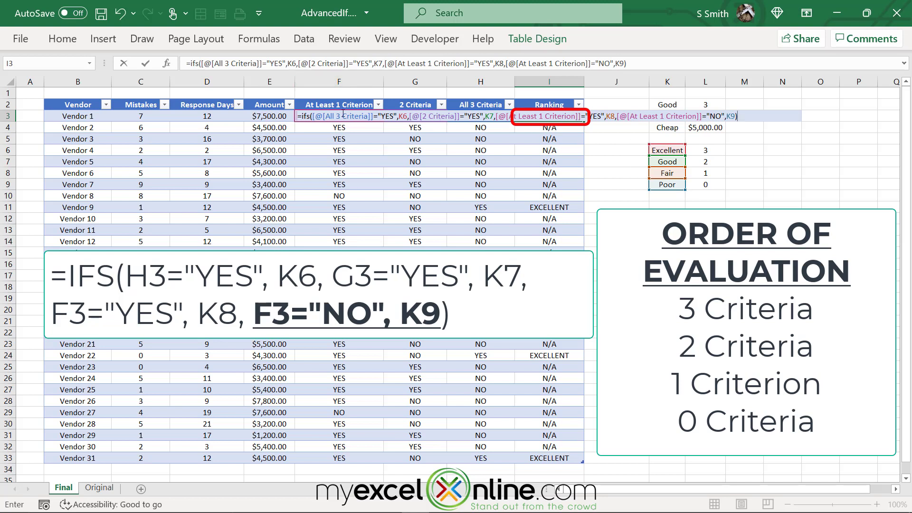
Step: Make the references to K6, K7, K8 and K9 absolute in the I3 IFS formula and enter it for the Ranking column
left_click(293, 62)
left_click(293, 62)
key("F4")
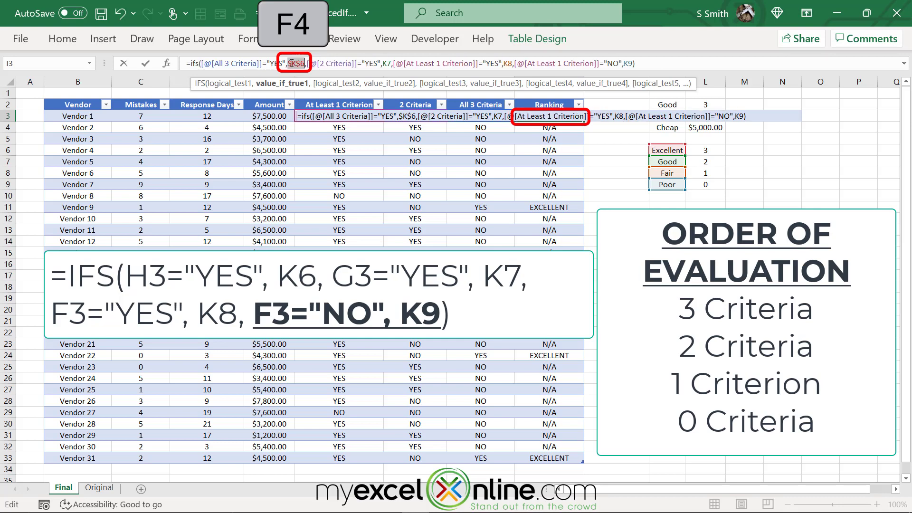
left_click(387, 63)
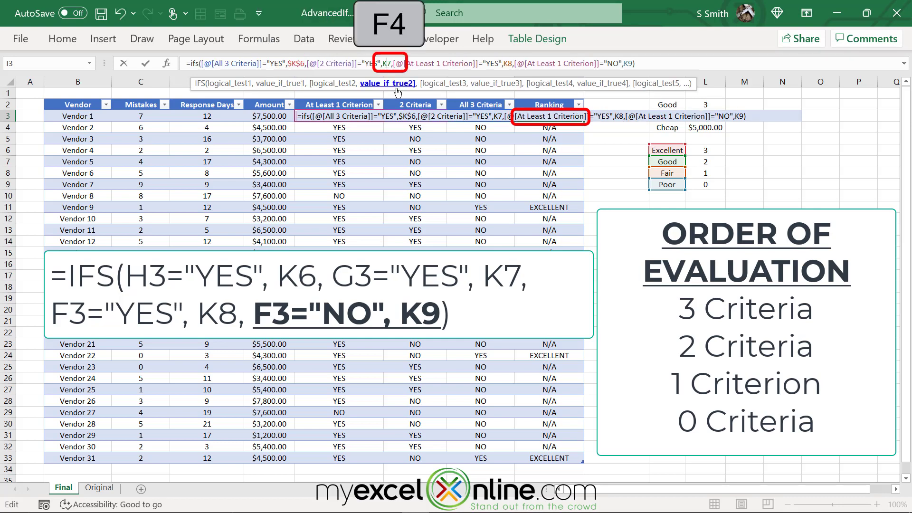
key("F4")
left_click(517, 63)
key("F4")
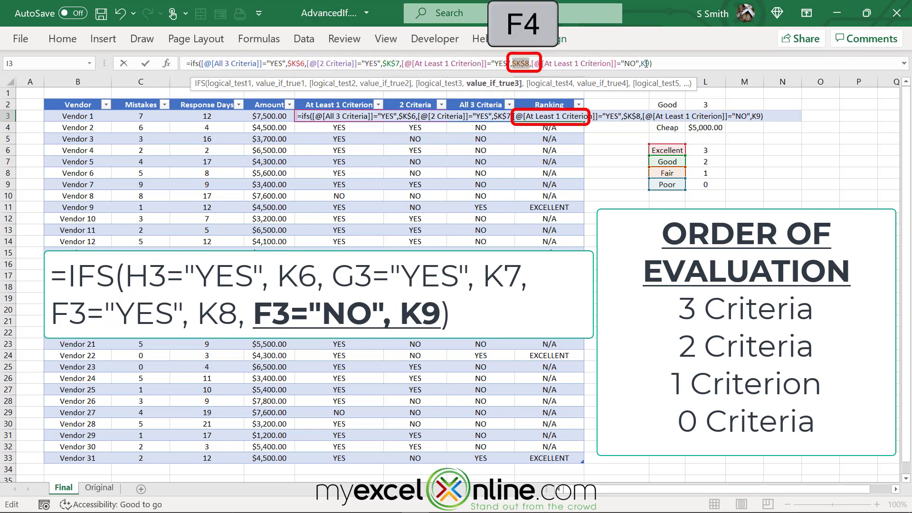
left_click(643, 63)
key("F4")
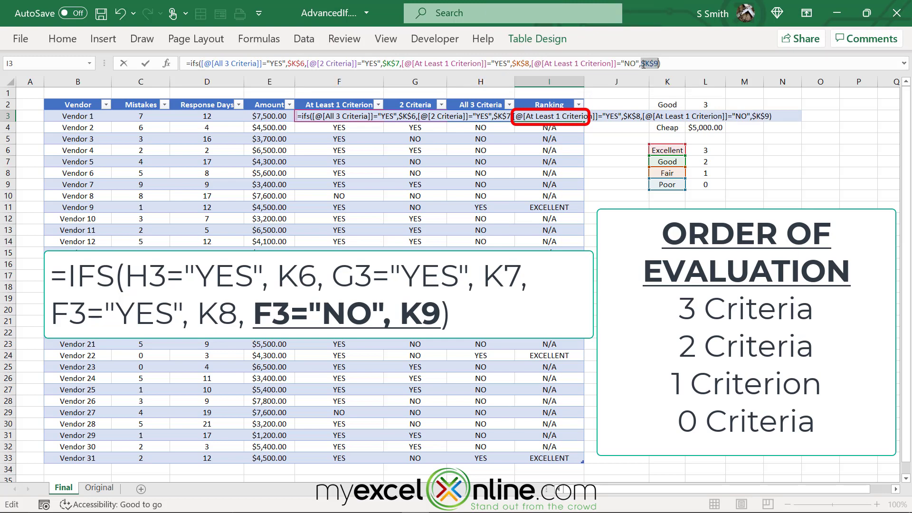
key("Return")
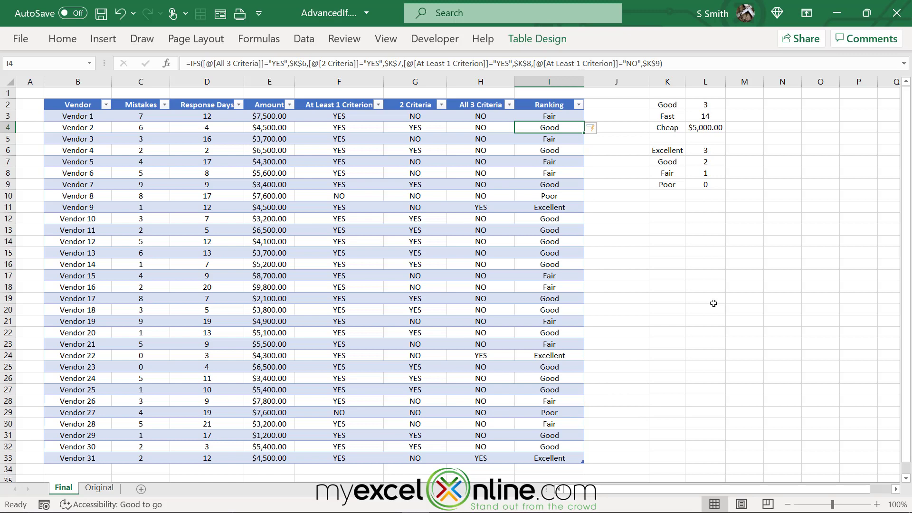
key("Up")
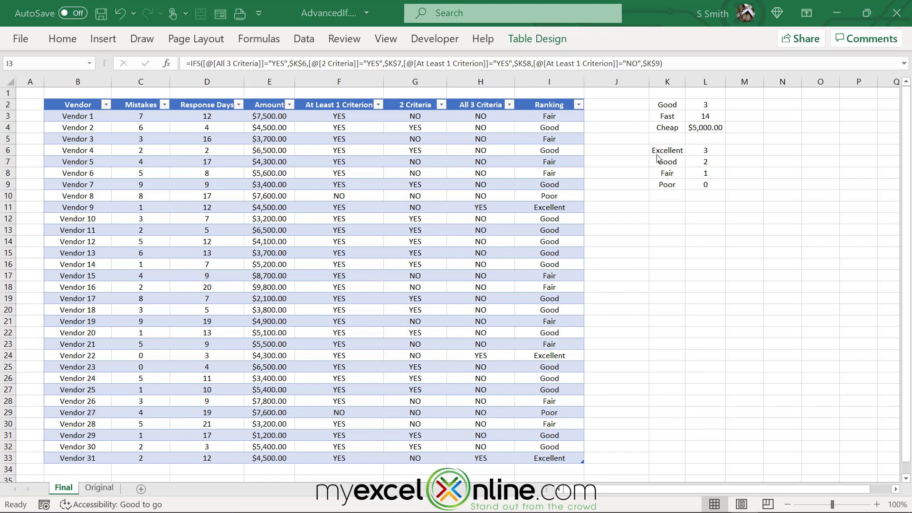
Step: Replace the Excellent label in K6 with the grinning emoji with smiling eyes (😁)
left_click(683, 152)
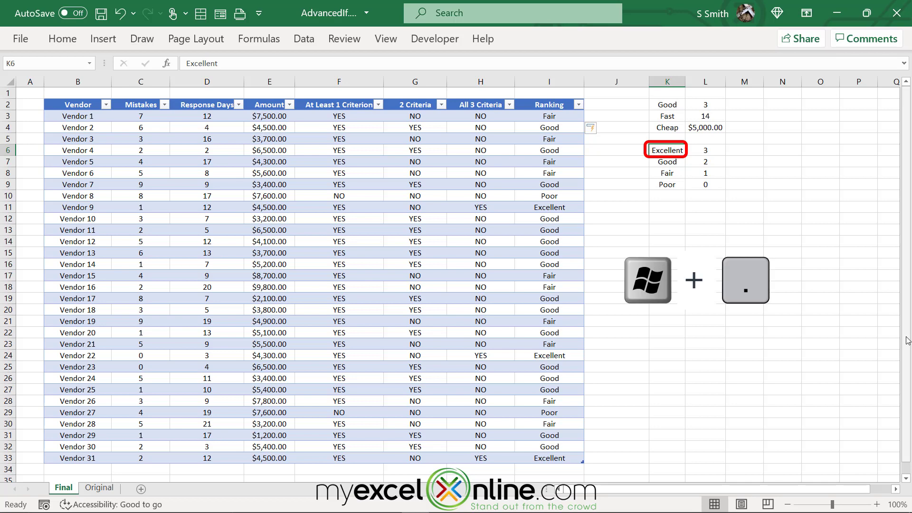
key("super+period")
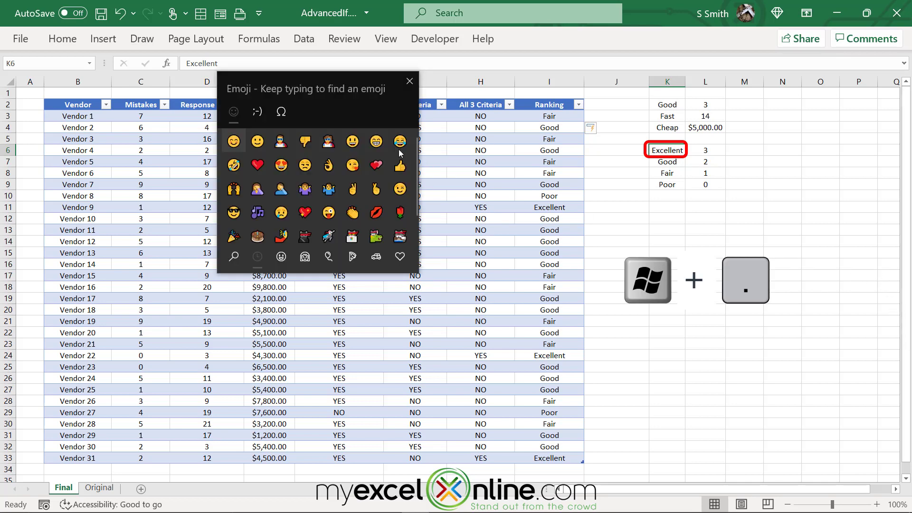
left_click(376, 141)
key("Return")
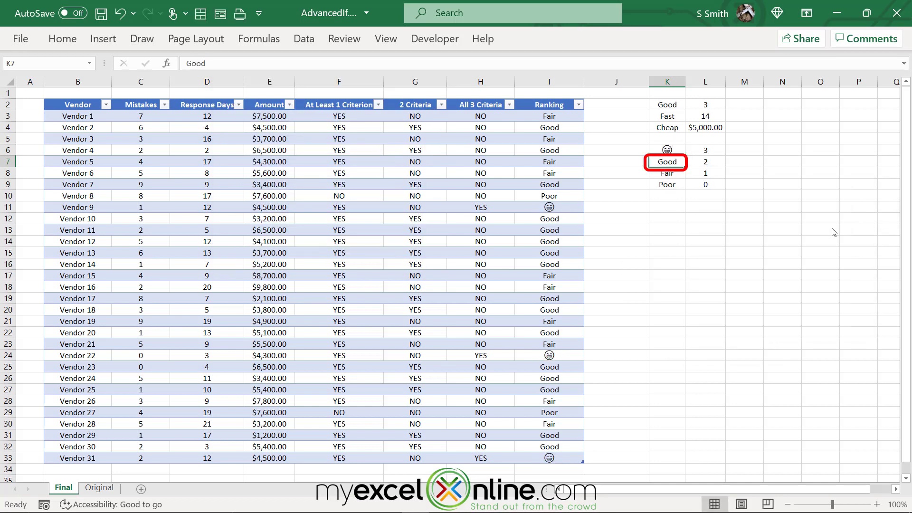
Step: Replace the Good label in K7 with the slightly smiling face emoji
key("super+period")
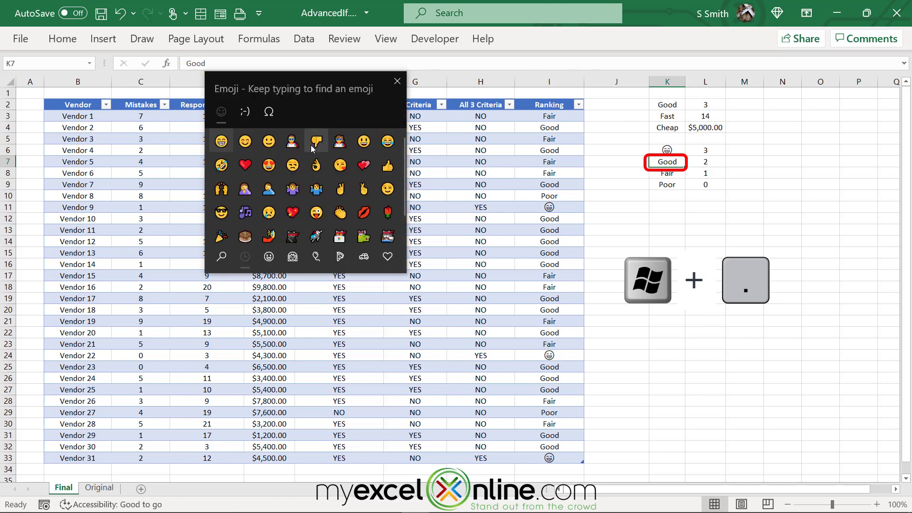
left_click(269, 147)
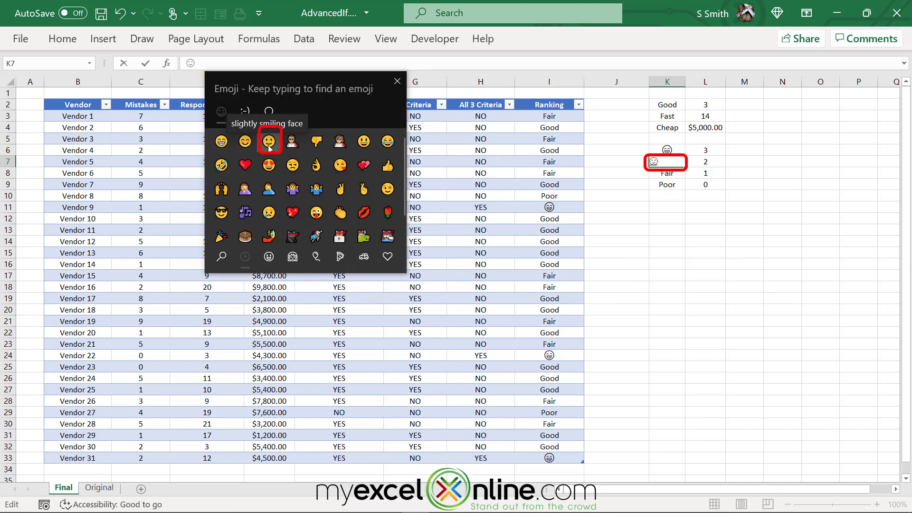
key("Return")
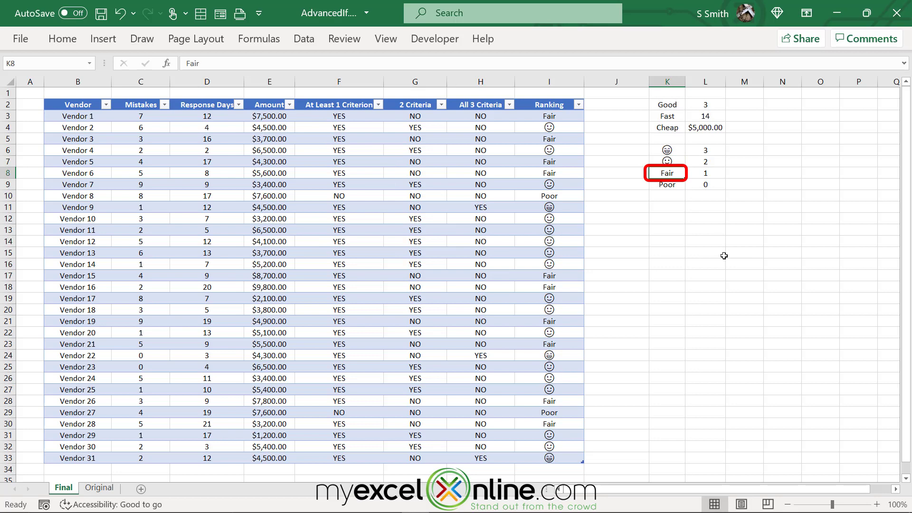
Step: Replace the Fair label in K8 with the thinking face emoji
key("super+period")
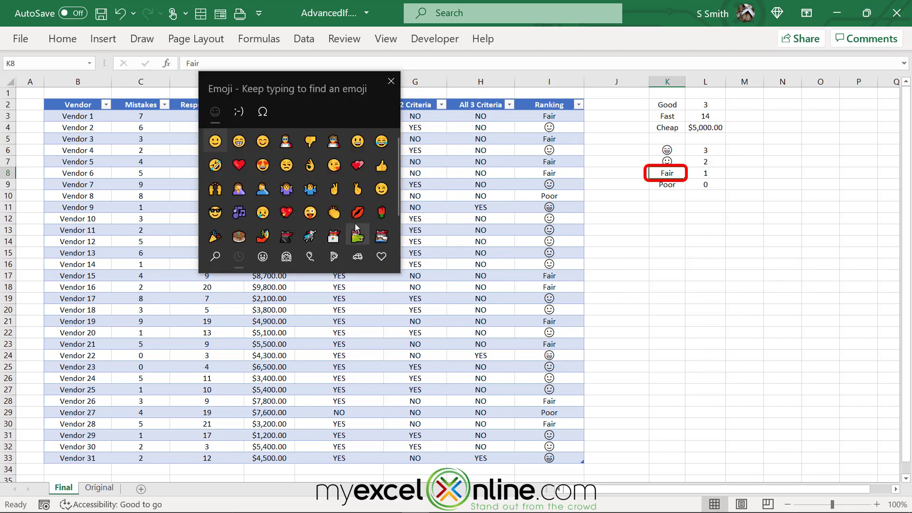
scroll(355, 223, "down", 1)
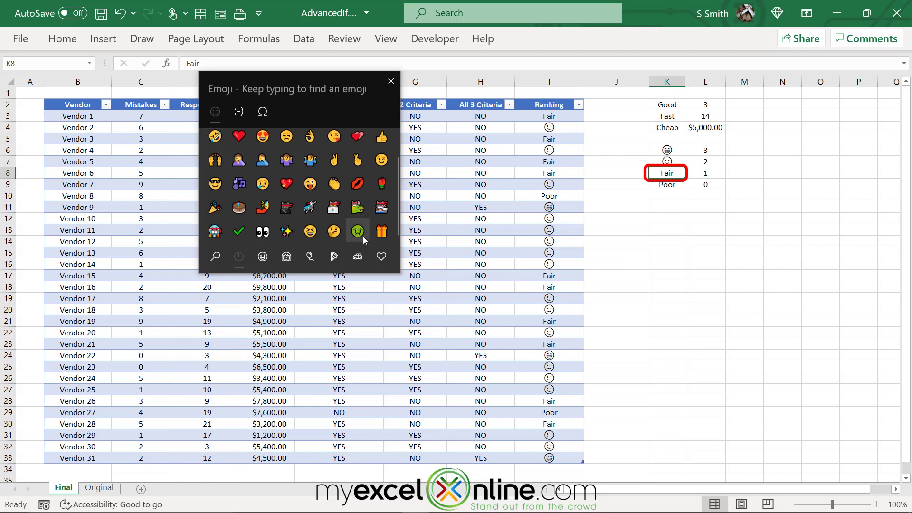
left_click(335, 233)
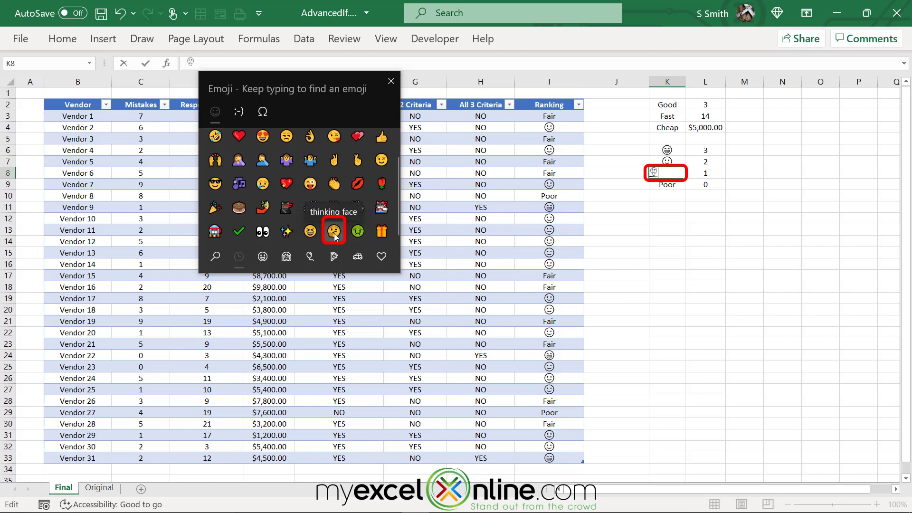
key("Escape")
key("Return")
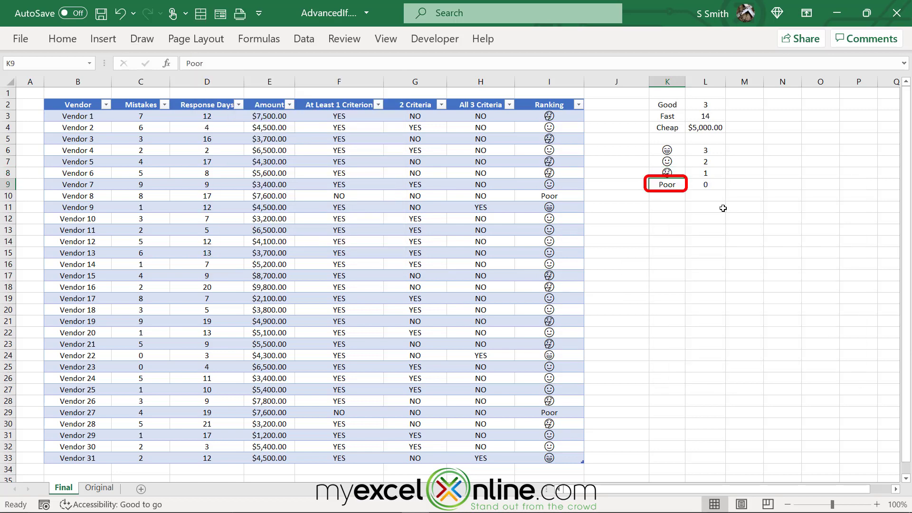
Step: Replace the Poor label in K9 with the green nauseated face emoji
key("super+period")
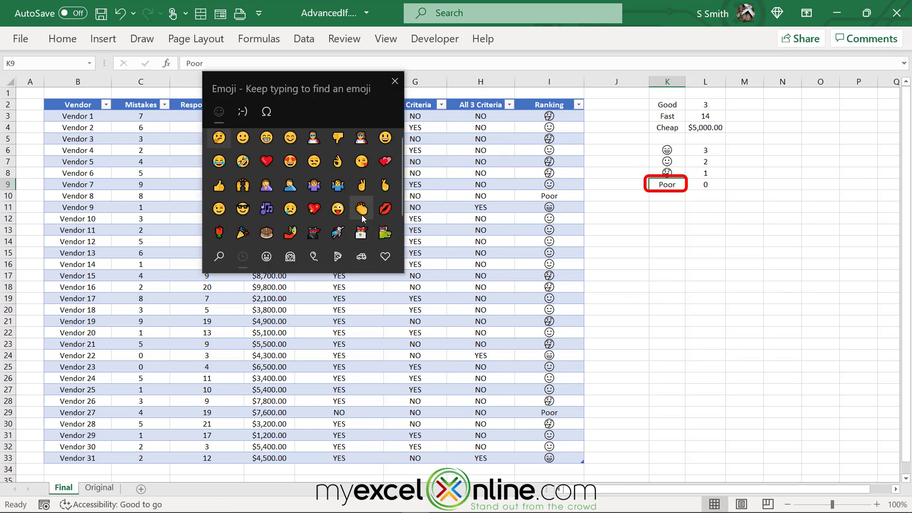
scroll(368, 245, "down", 1)
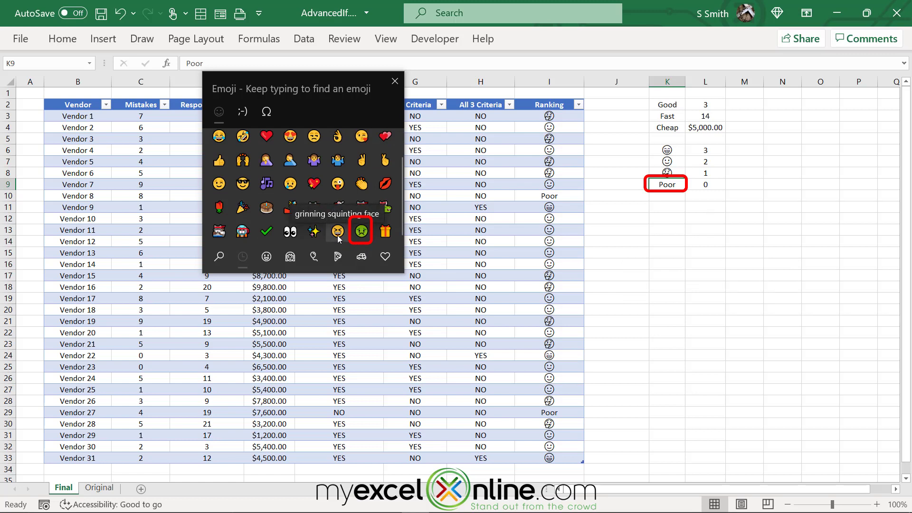
left_click(366, 233)
left_click(666, 207)
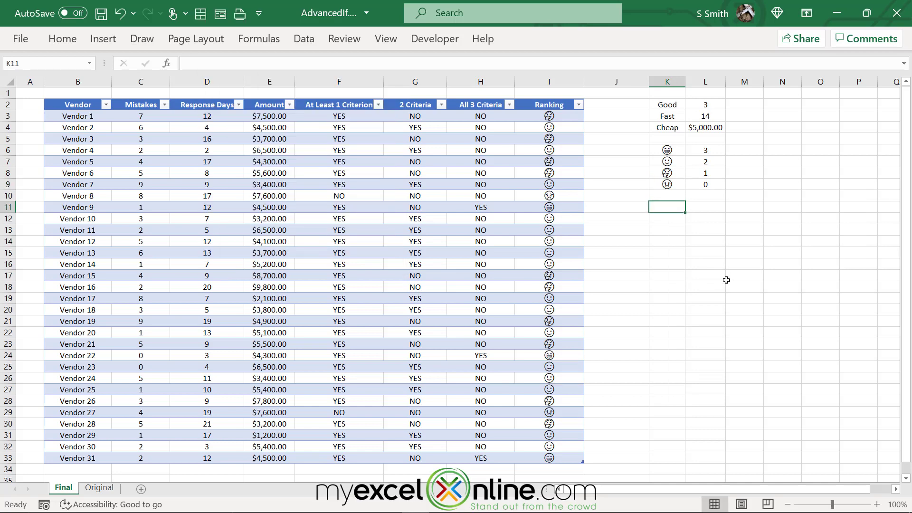